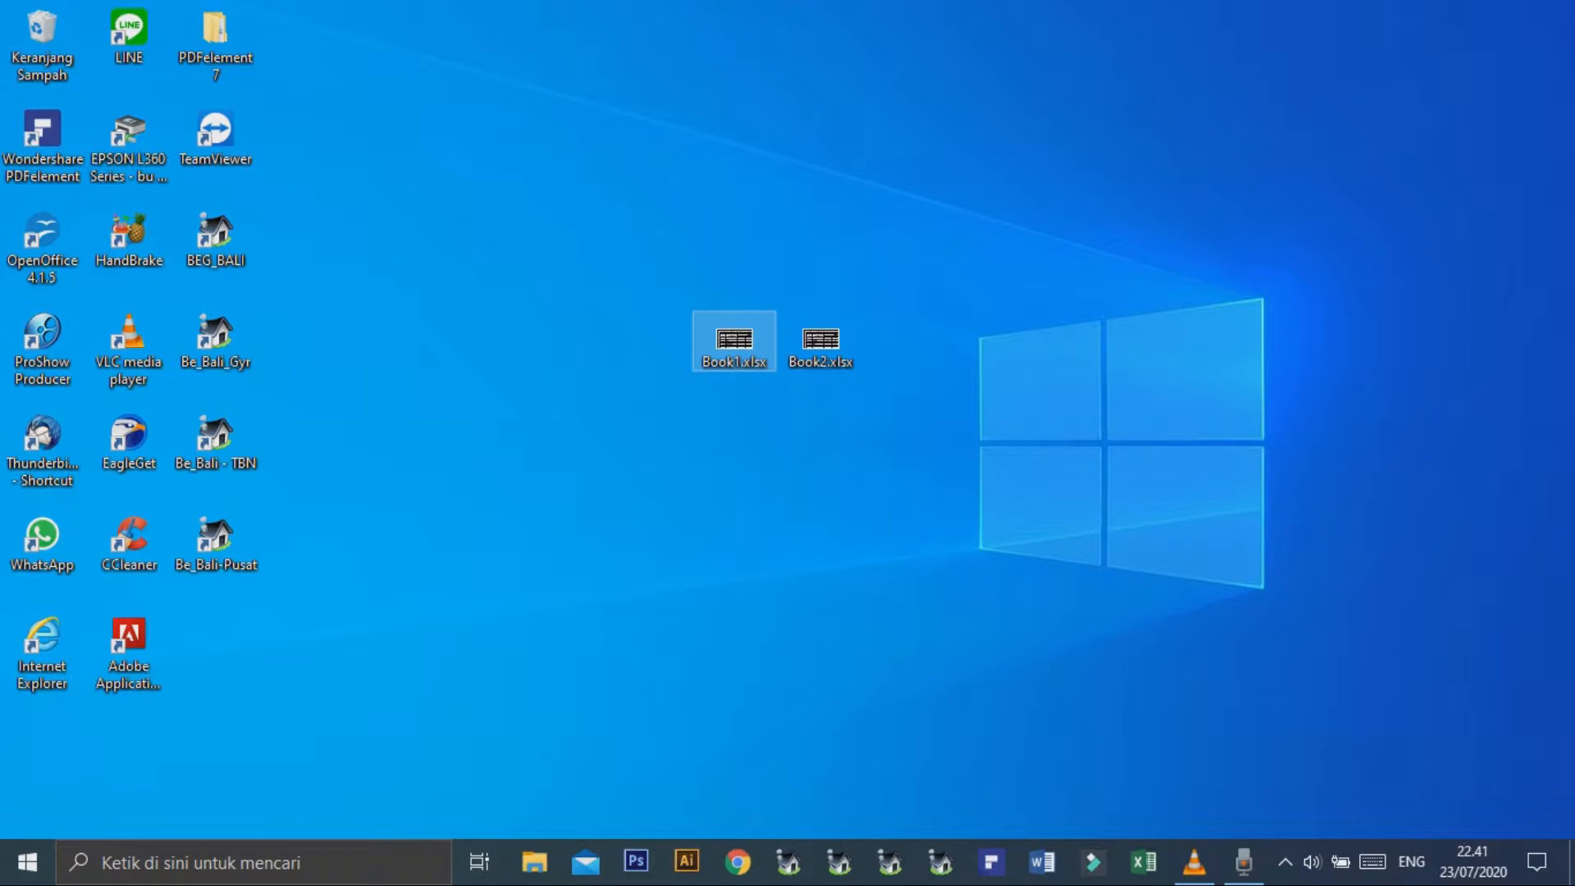
Open the Book1.xlsx and Book2.xlsx workbooks from the desktop and bring Book1 to the front.
{"action": "double_click", "coordinate": [733, 343]}
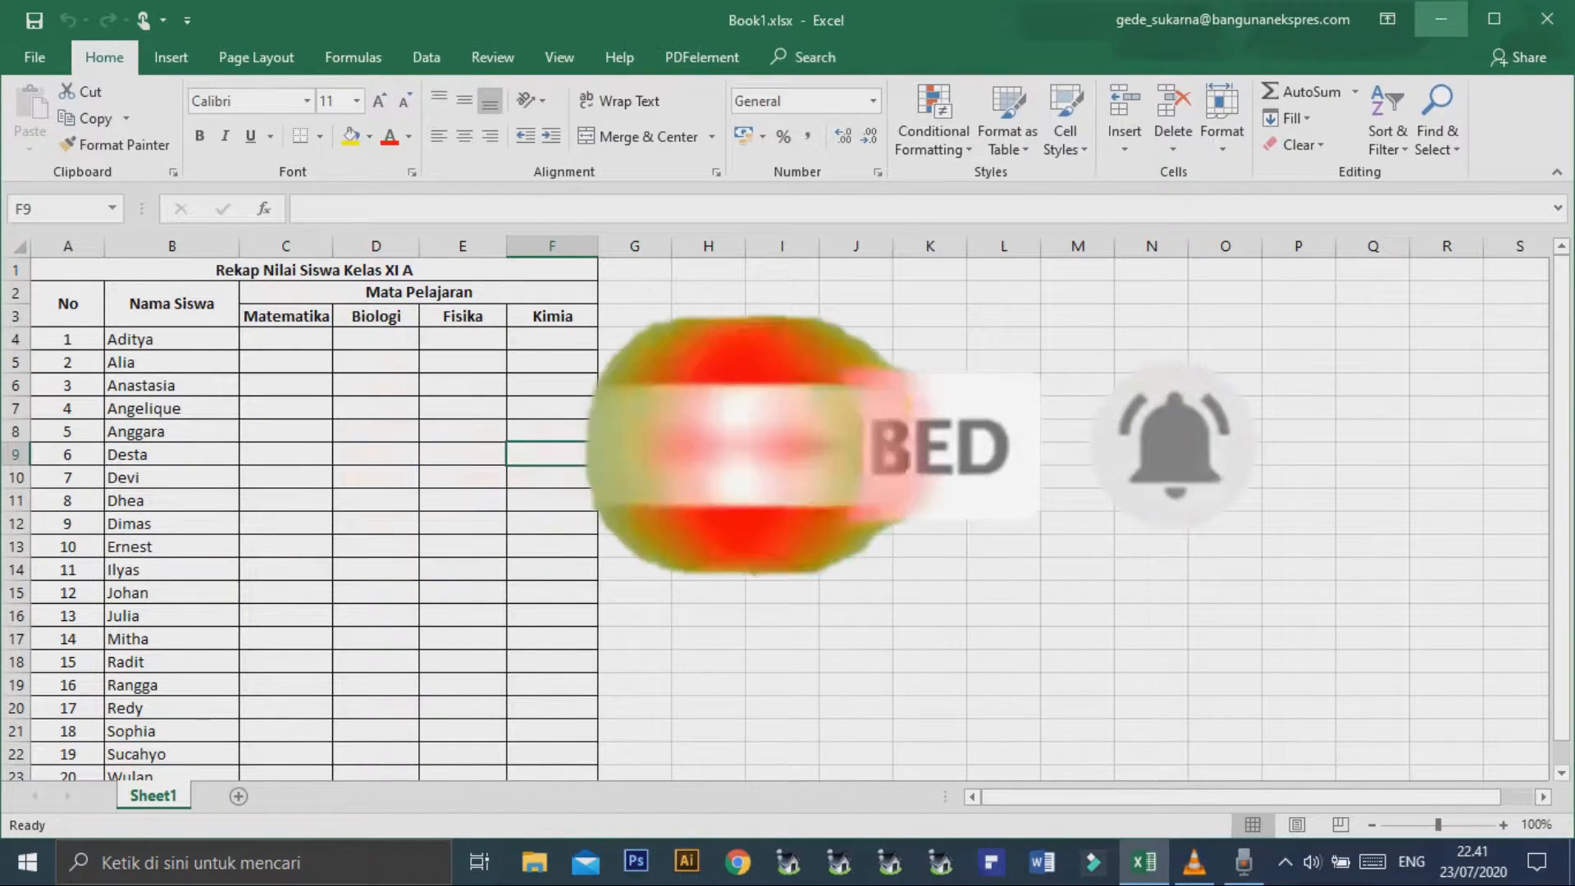
{"action": "left_click", "coordinate": [1441, 18]}
{"action": "double_click", "coordinate": [821, 340]}
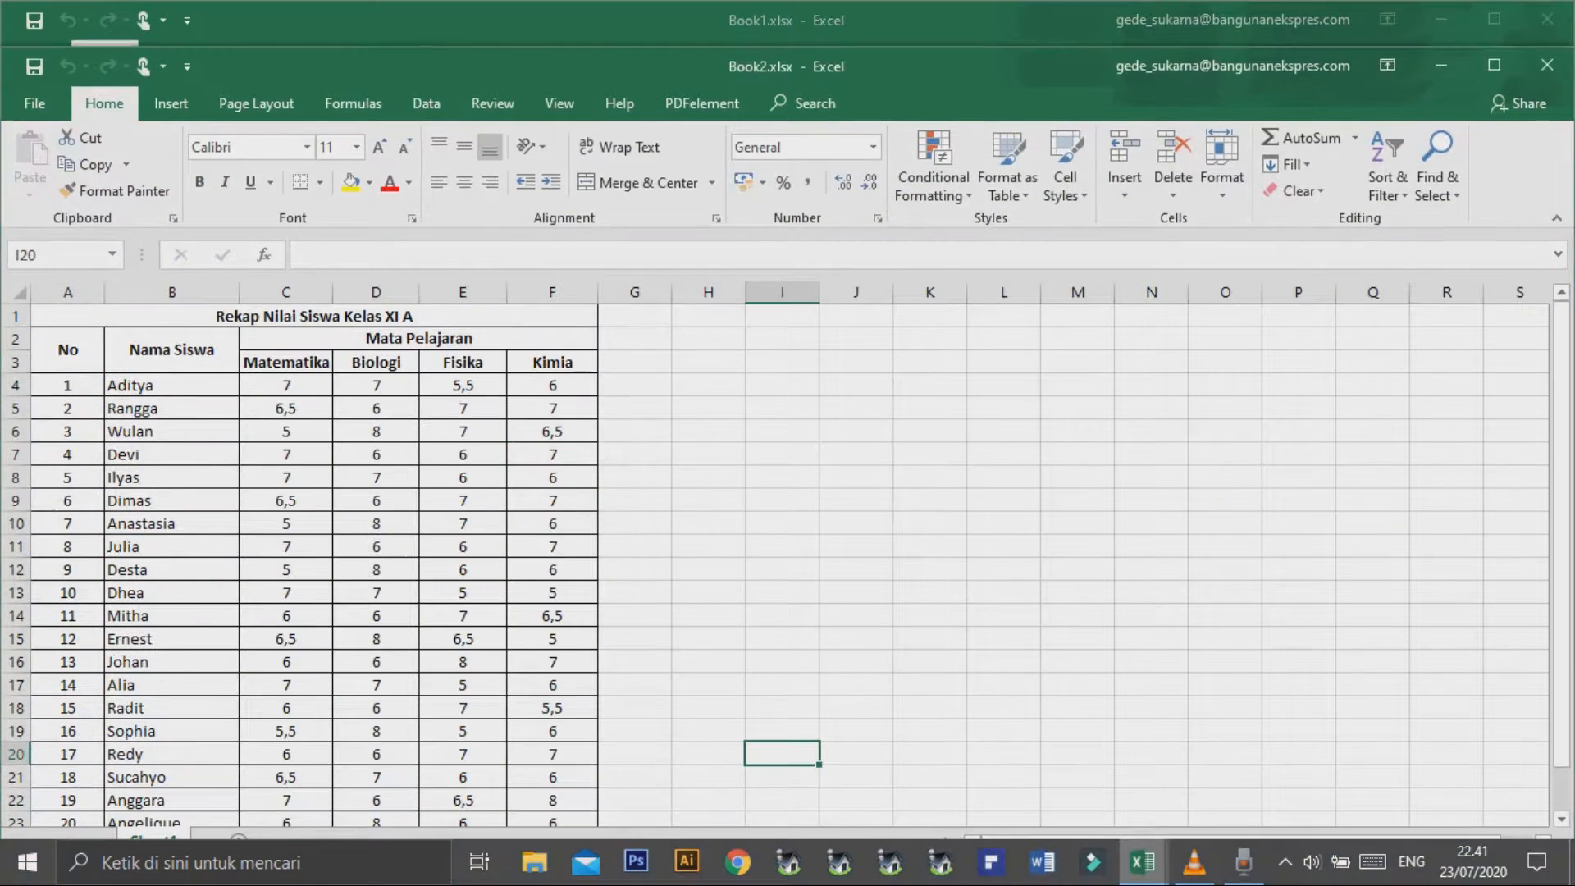
{"action": "mouse_move", "coordinate": [1142, 861]}
{"action": "left_click", "coordinate": [1066, 804]}
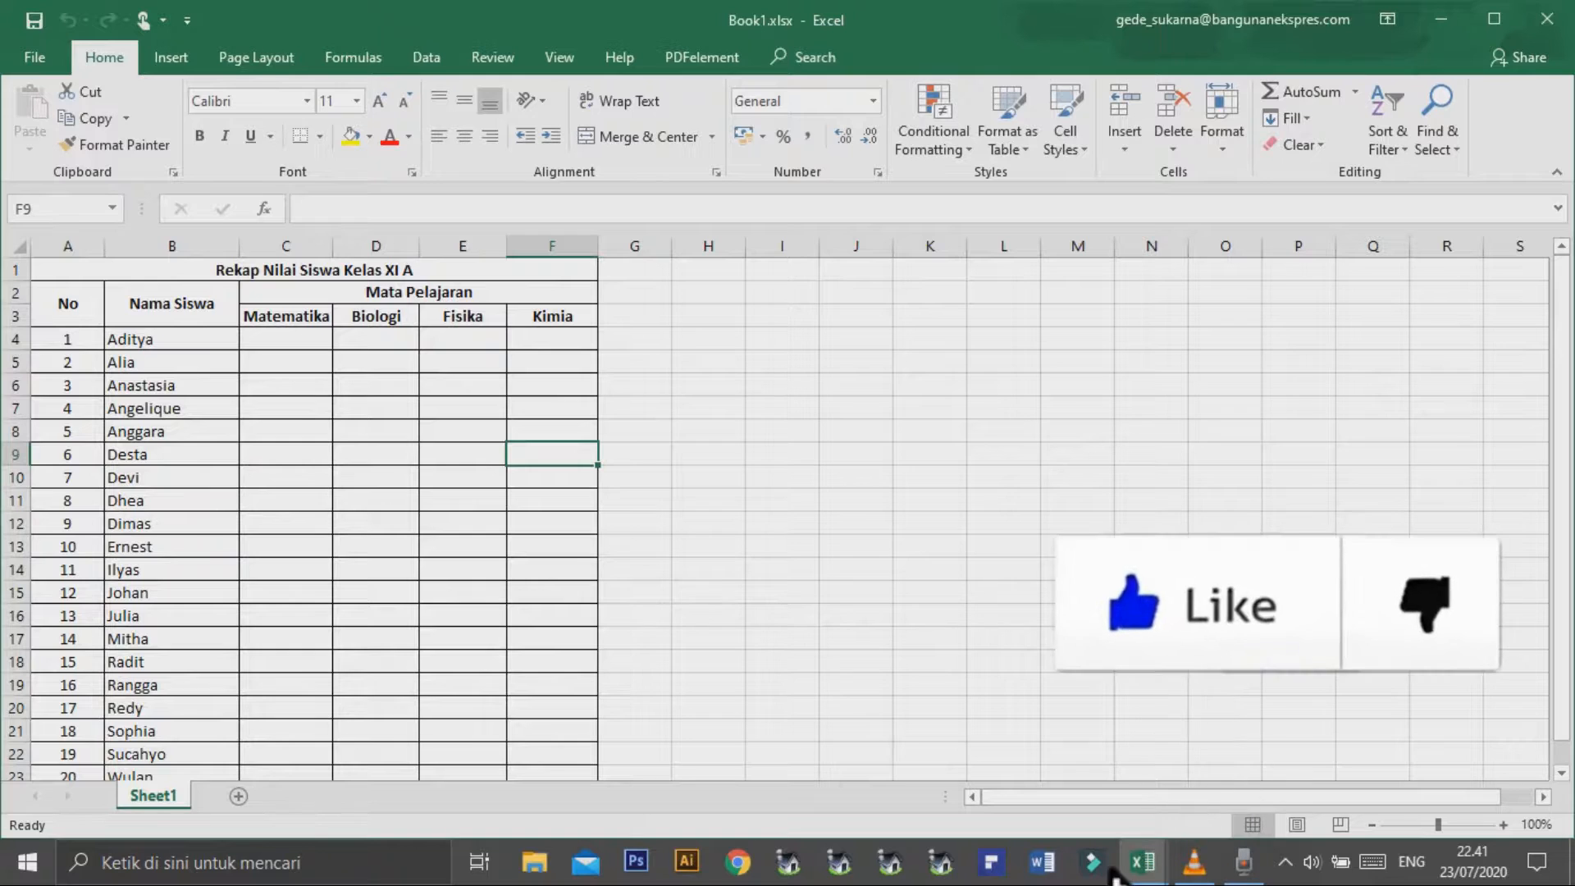
Arrange the Book1 and Book2 windows next to each other, with Book1 in front and partly overlapping Book2.
{"action": "left_click", "coordinate": [1494, 18]}
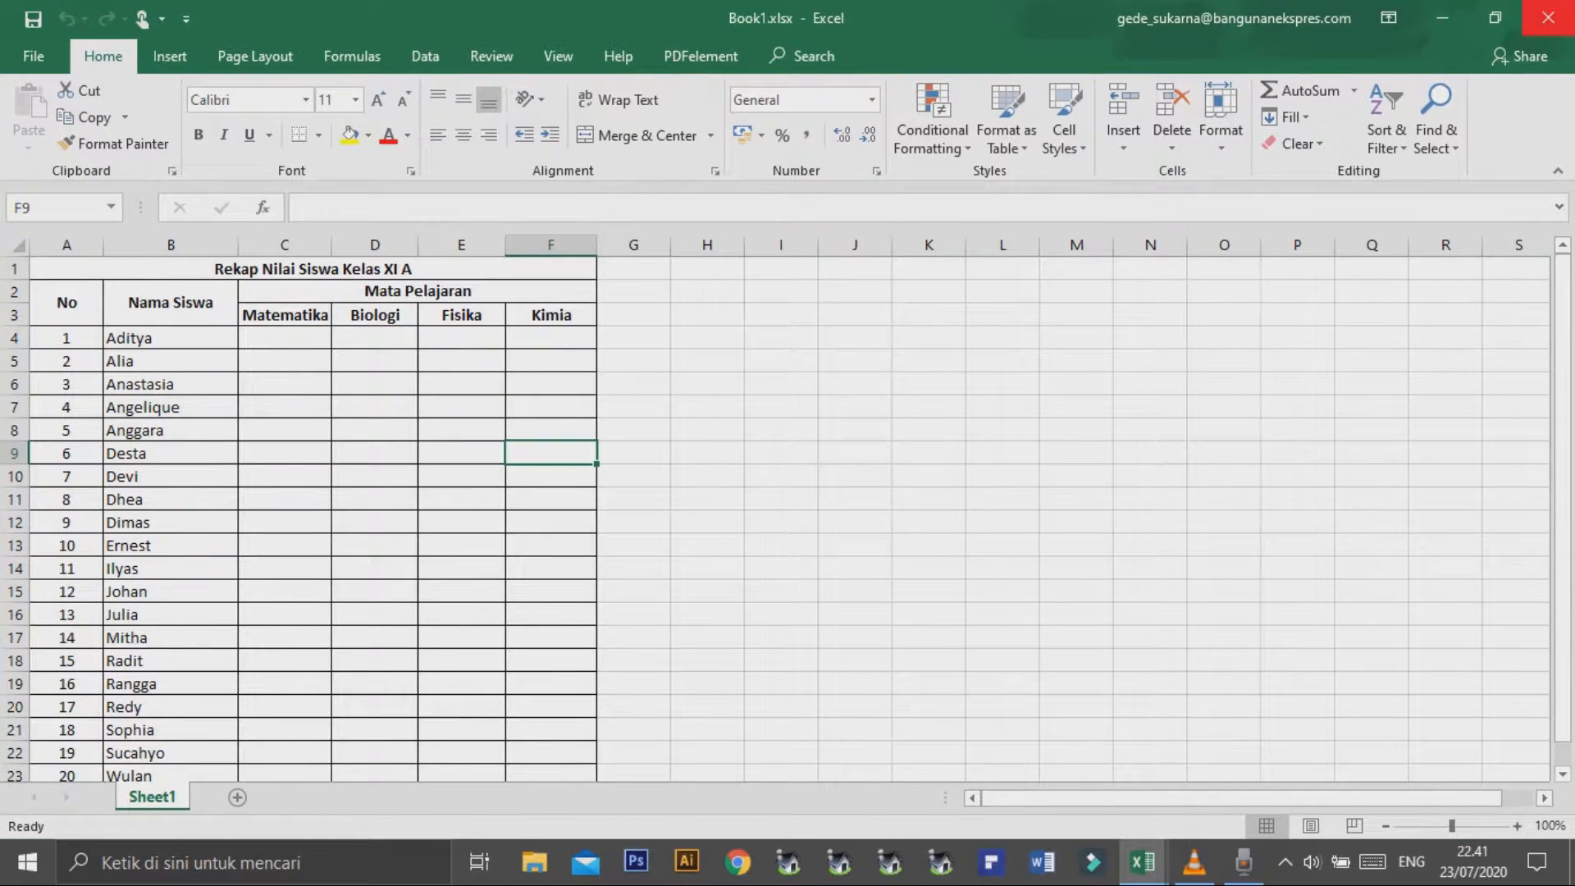
{"action": "mouse_move", "coordinate": [1143, 862]}
{"action": "left_click", "coordinate": [1019, 768]}
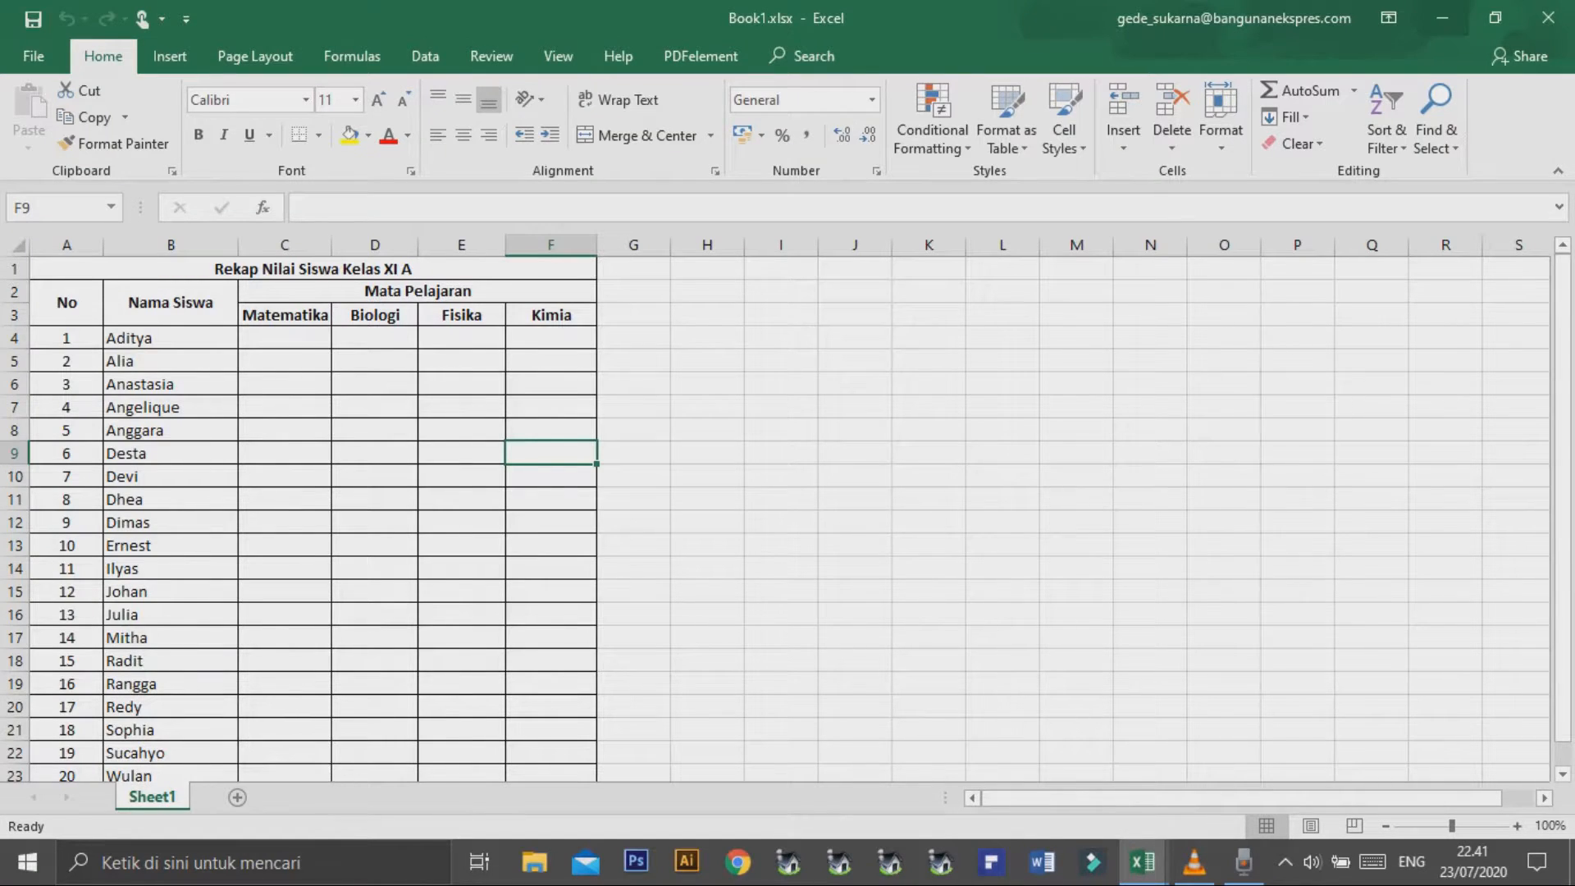
{"action": "left_click", "coordinate": [1442, 18]}
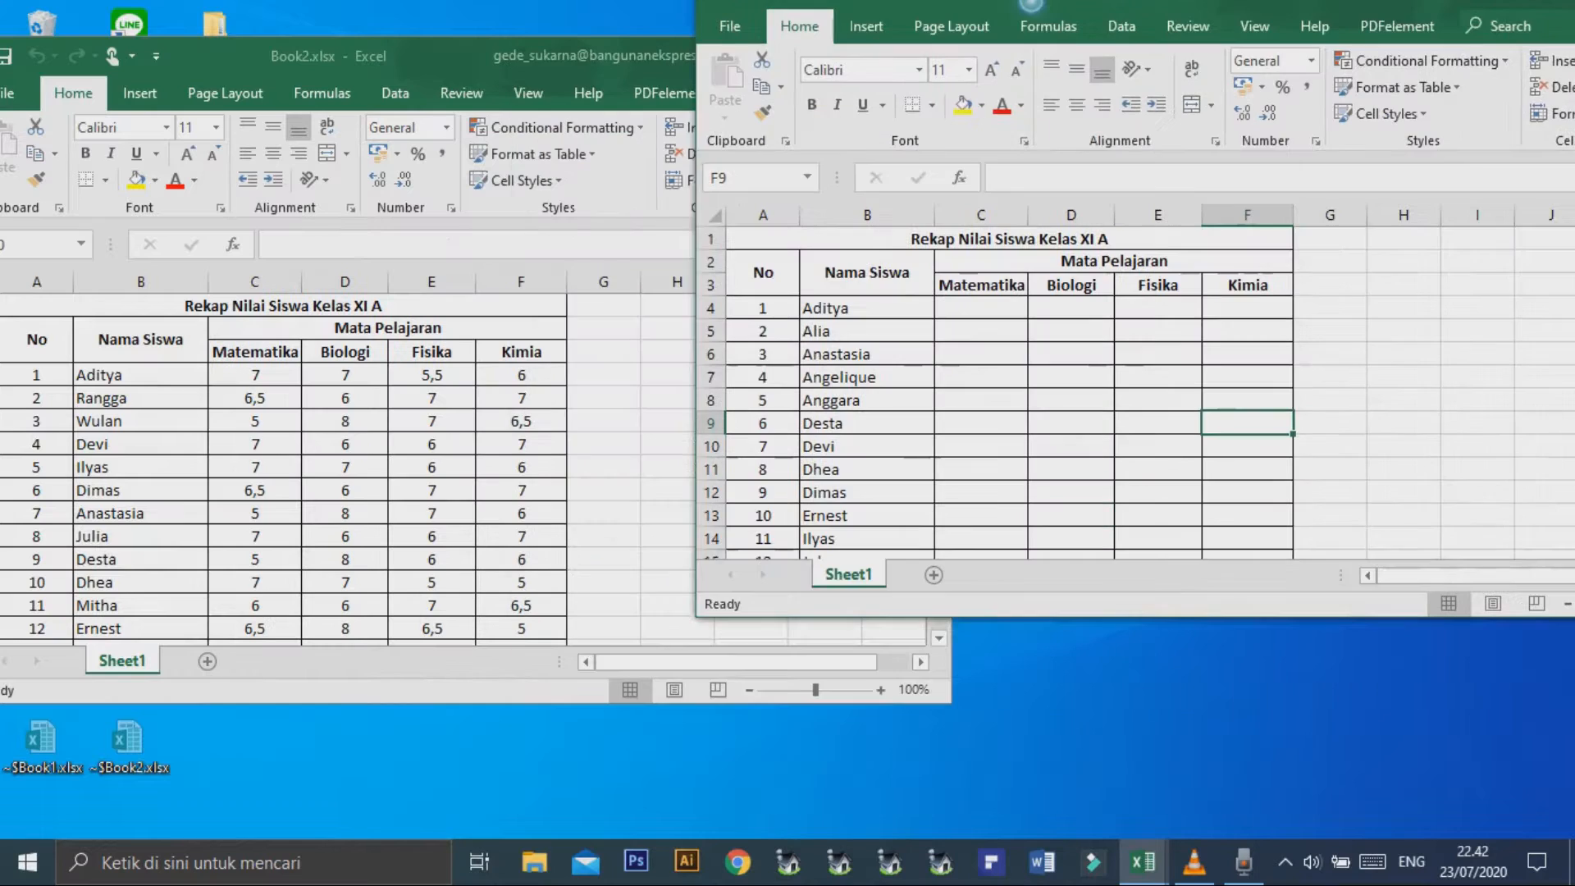
{"action": "left_click_drag", "start_coordinate": [1031, 4], "coordinate": [1006, 35]}
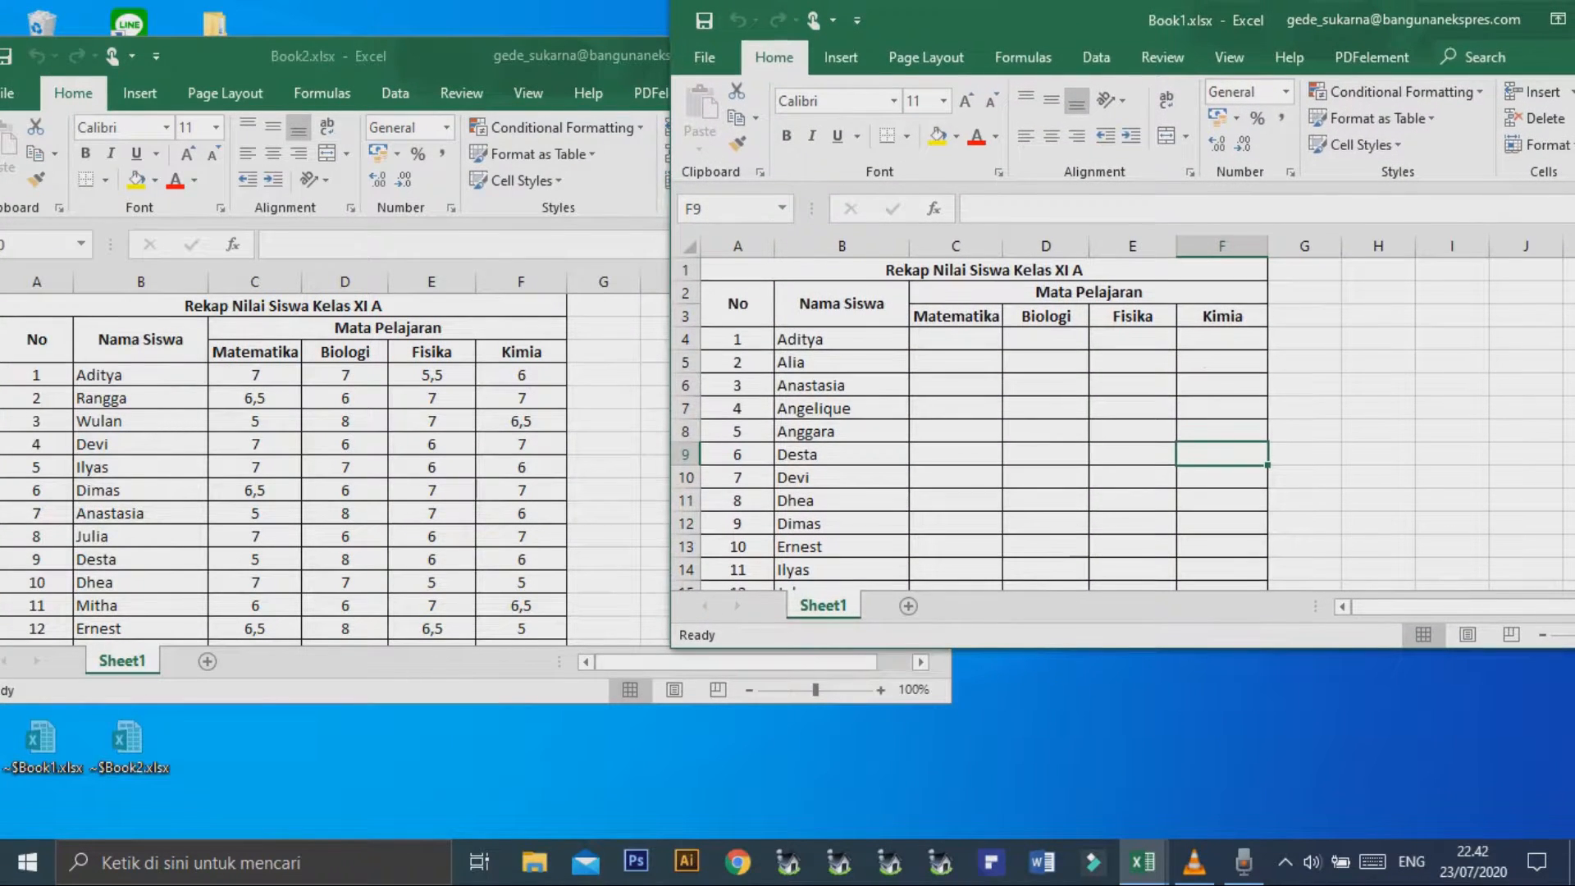
{"action": "key", "text": "alt+Tab"}
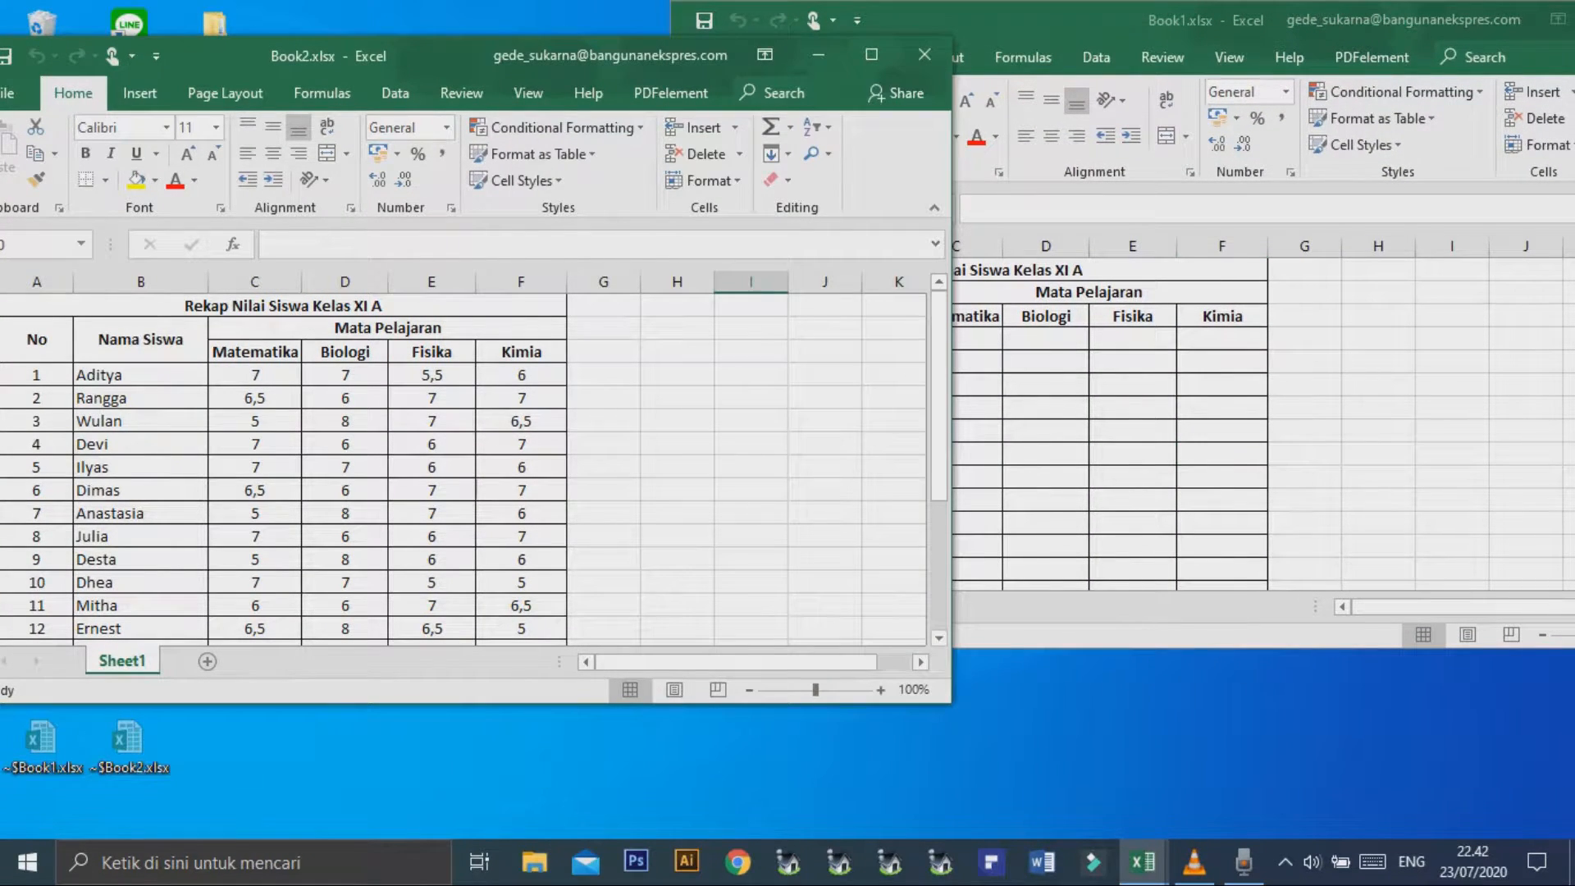
{"action": "key", "text": "alt+Tab"}
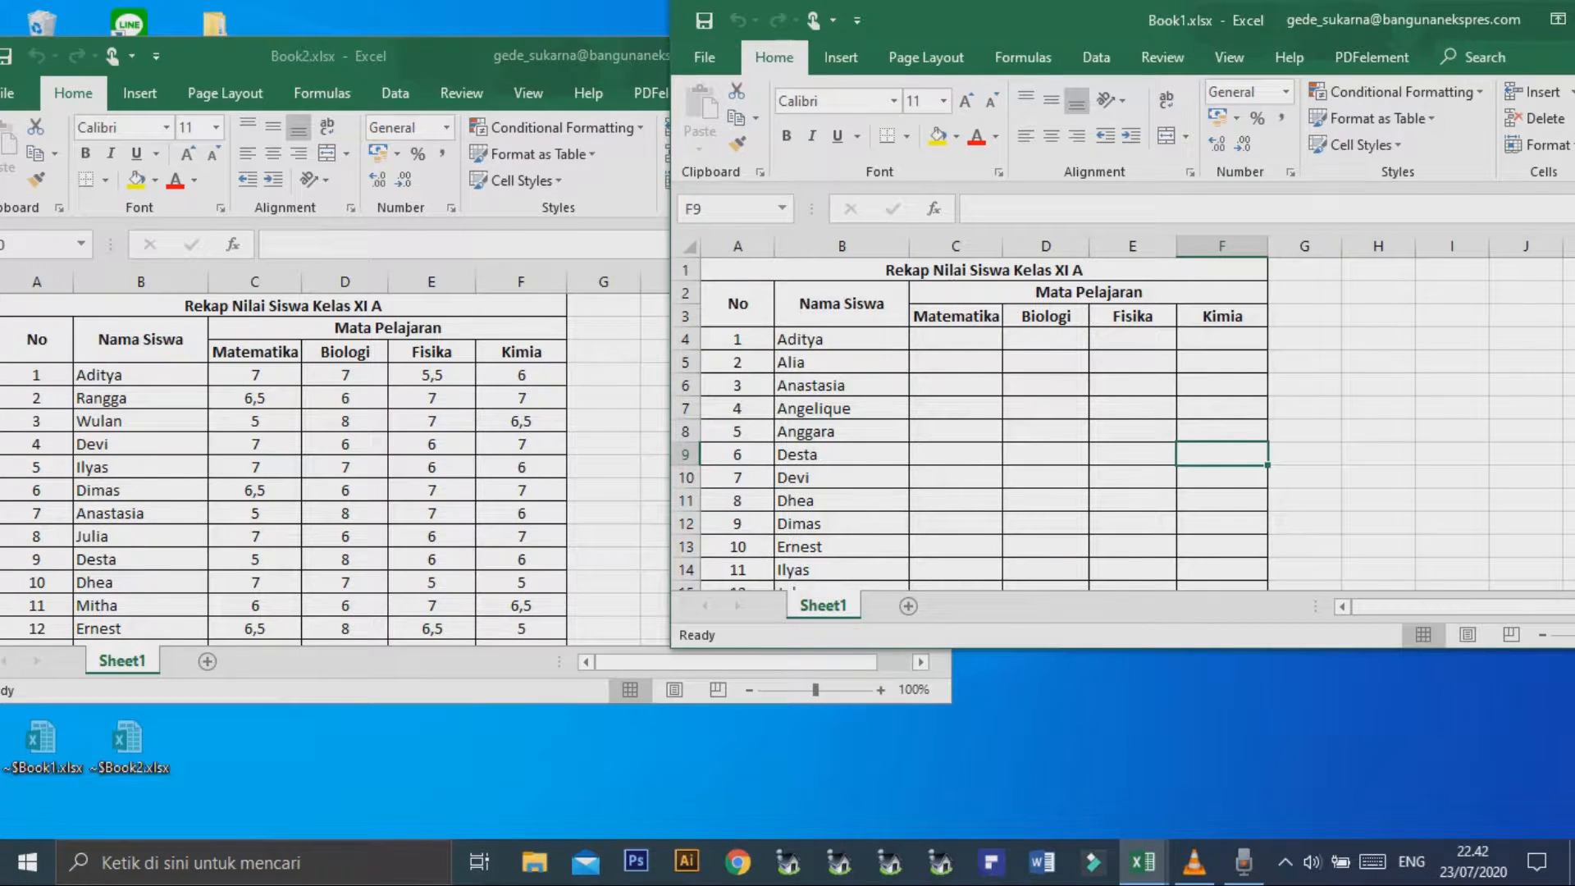
{"action": "left_click_drag", "start_coordinate": [1009, 20], "coordinate": [890, 68]}
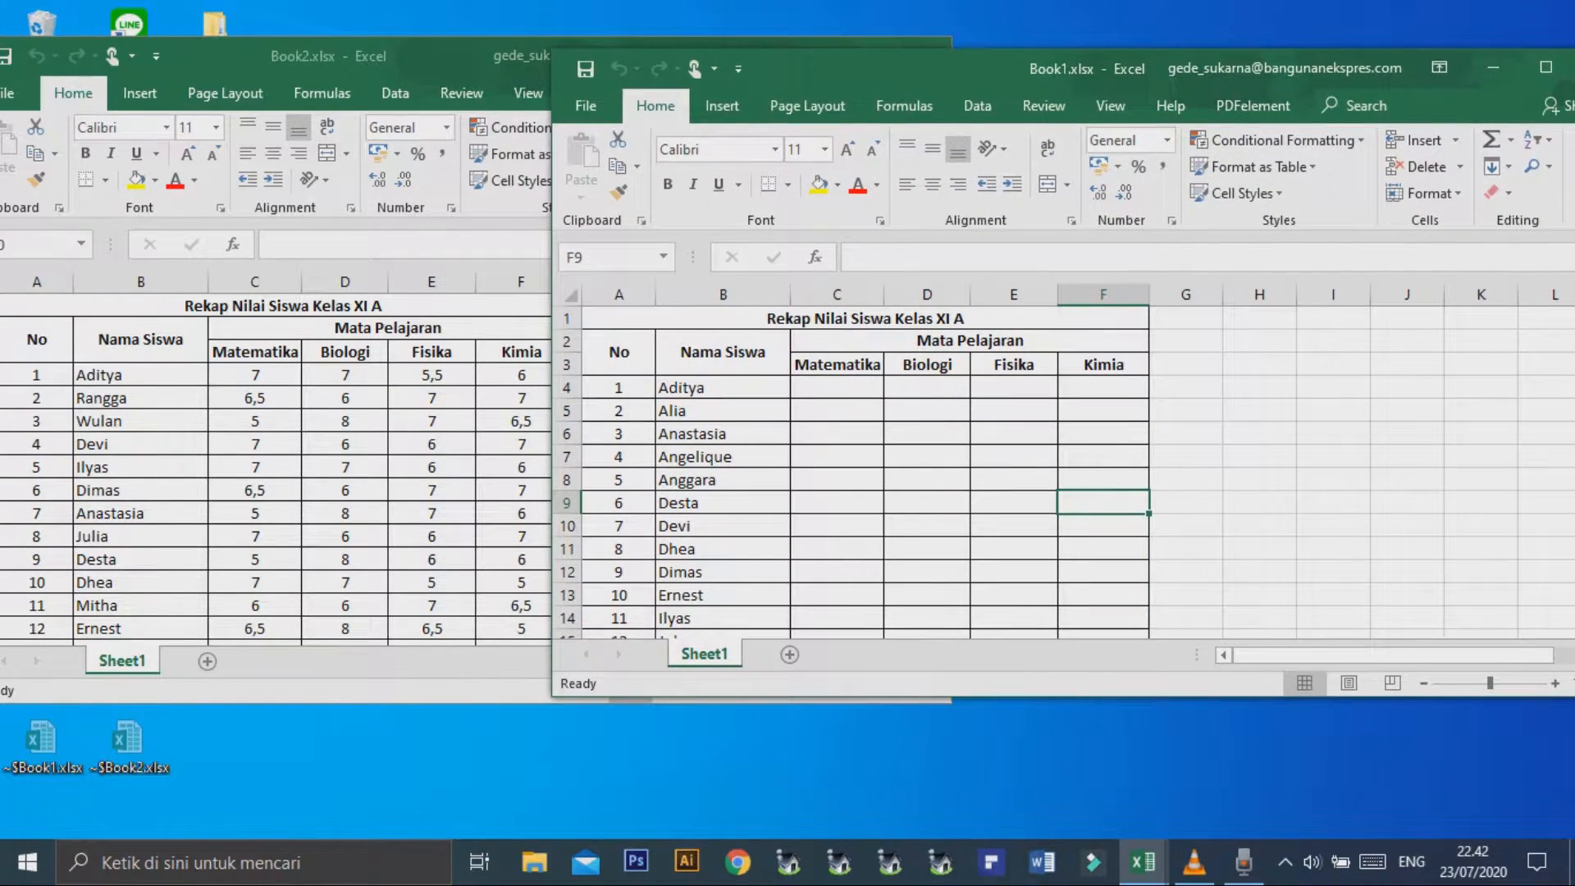
{"action": "left_click", "coordinate": [837, 410]}
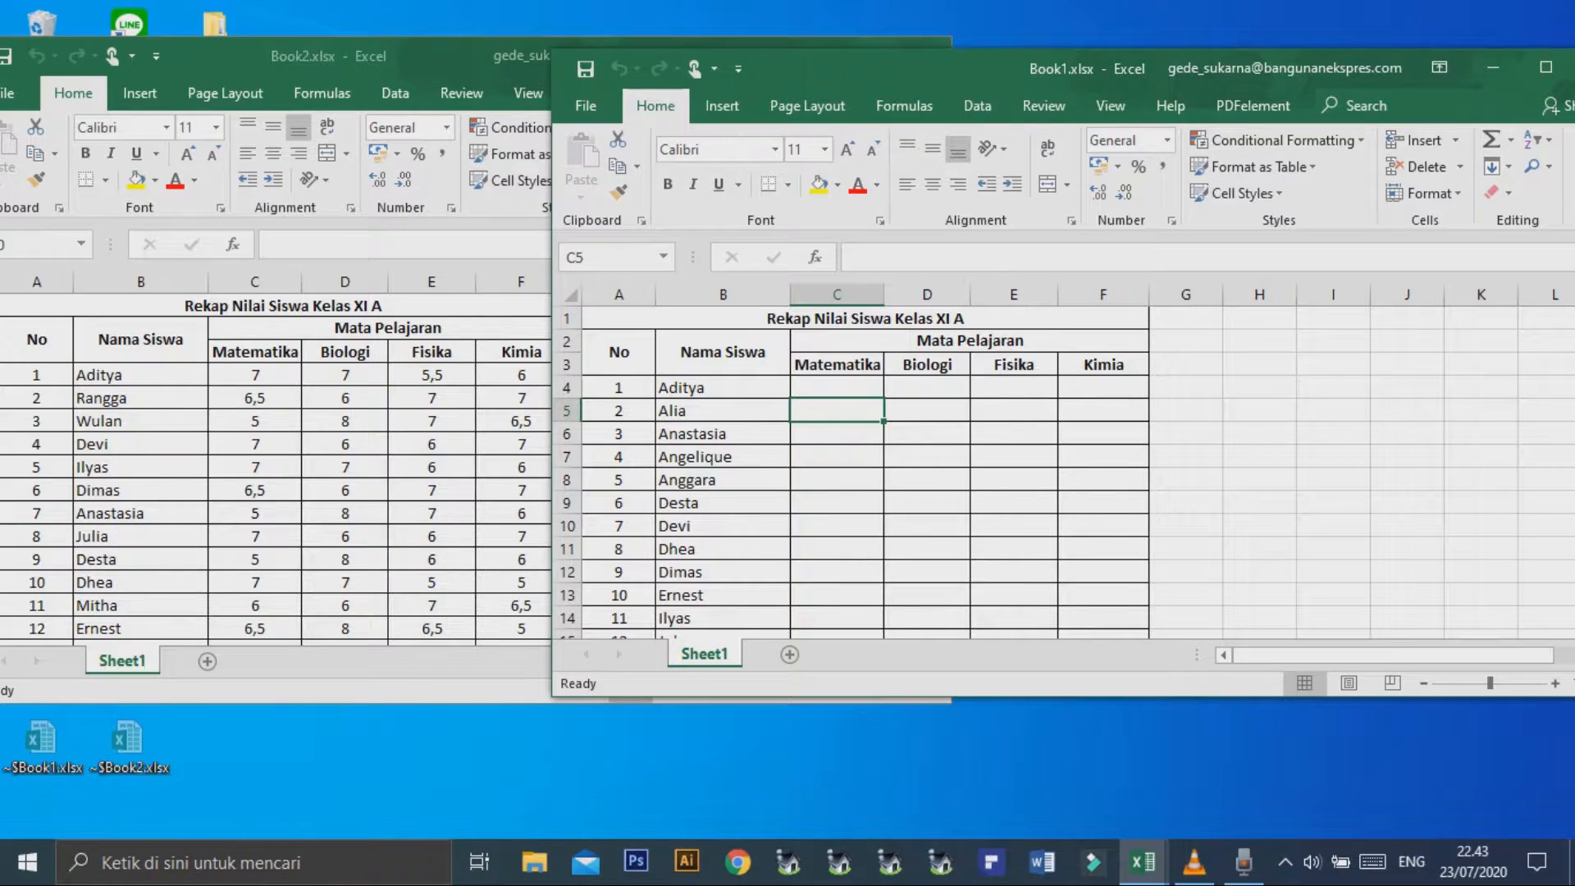
{"action": "key", "text": "alt+Tab"}
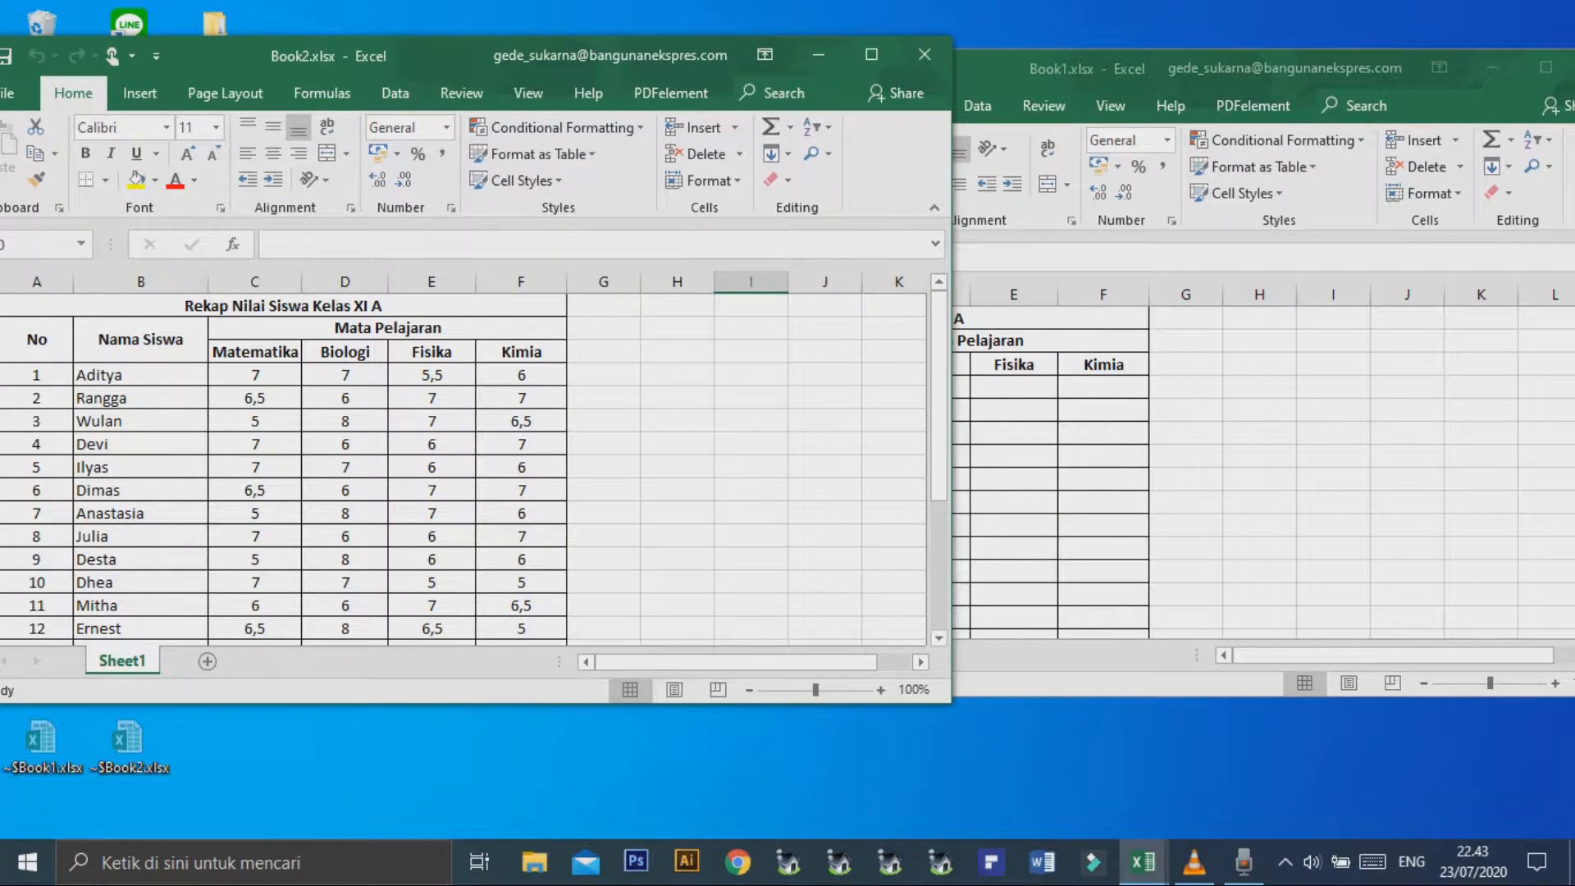
{"action": "key", "text": "alt+Tab"}
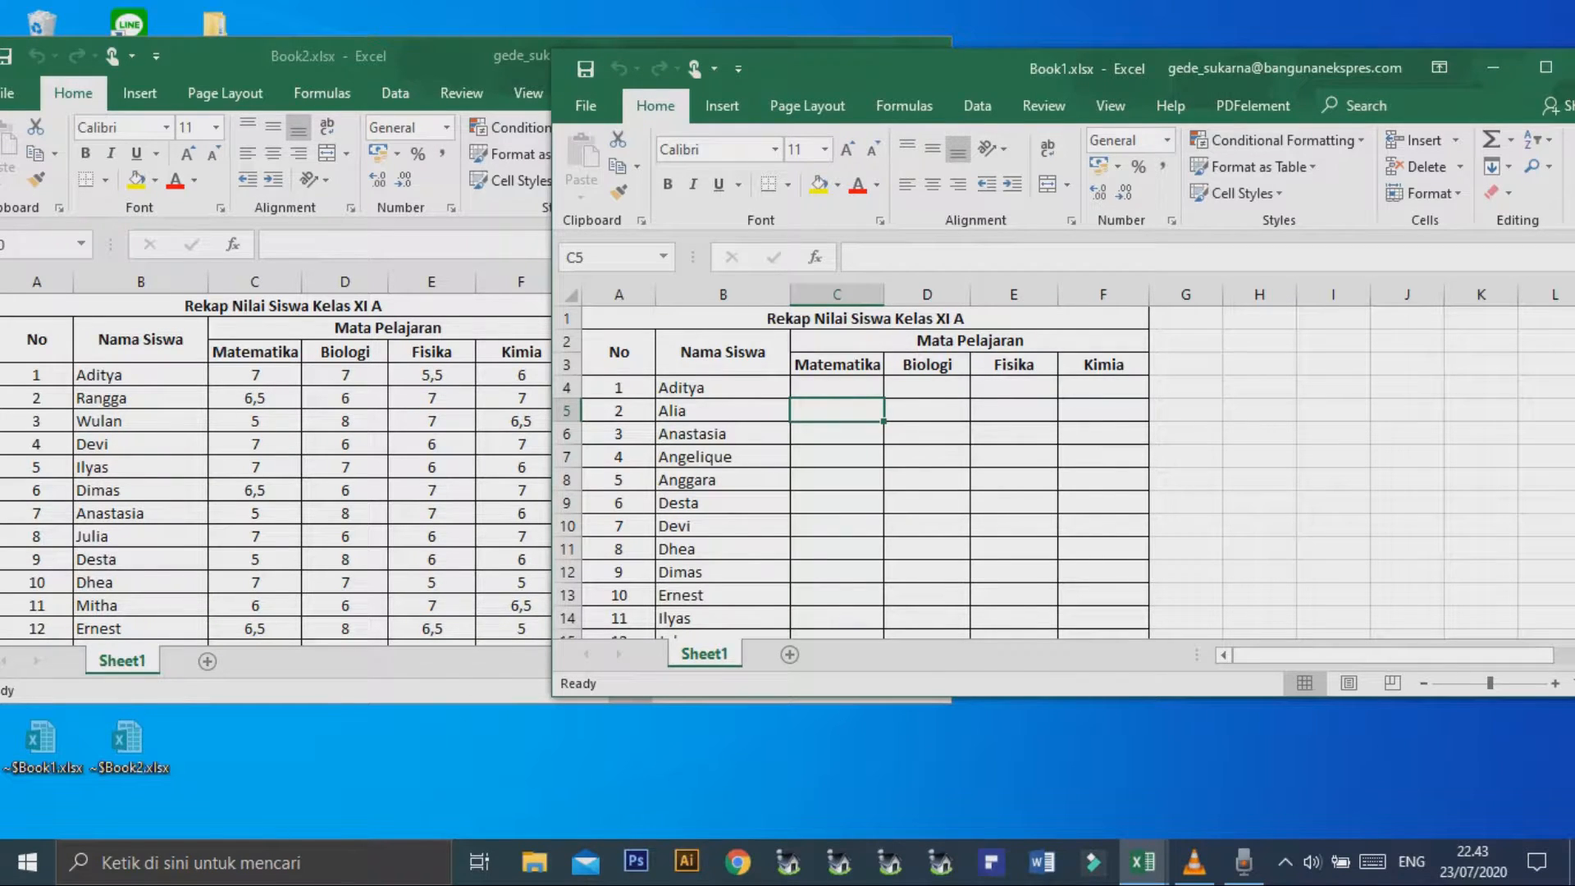
{"action": "left_click", "coordinate": [1014, 503]}
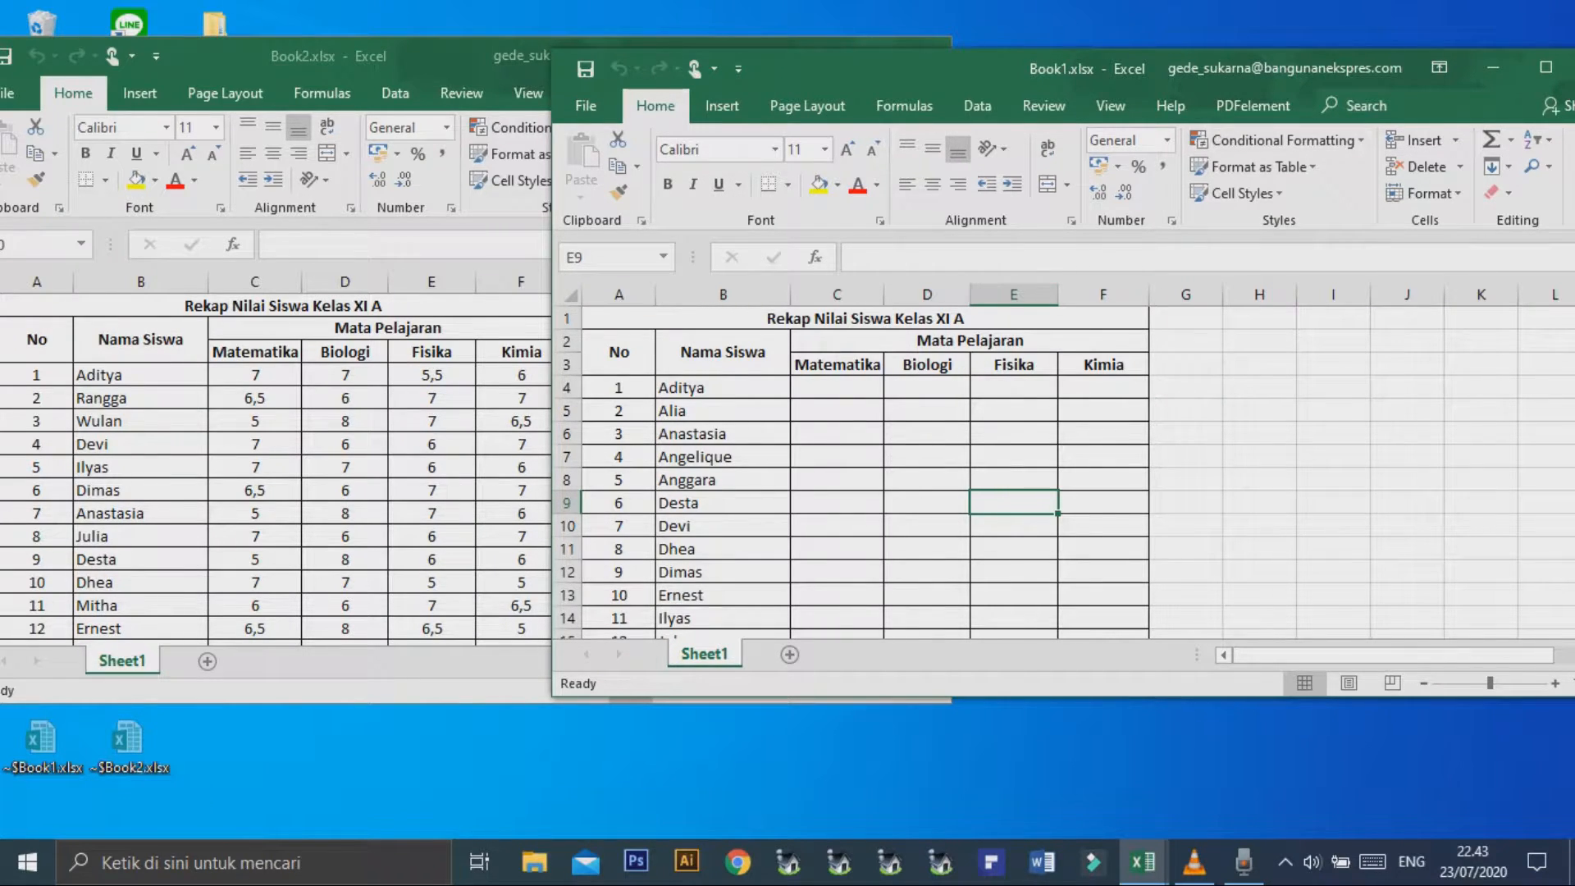
Begin a VLOOKUP formula in Book1 cell C4 under Matematika, with B4 as the lookup value.
{"action": "left_click", "coordinate": [837, 387]}
{"action": "type", "text": "=vlookup"}
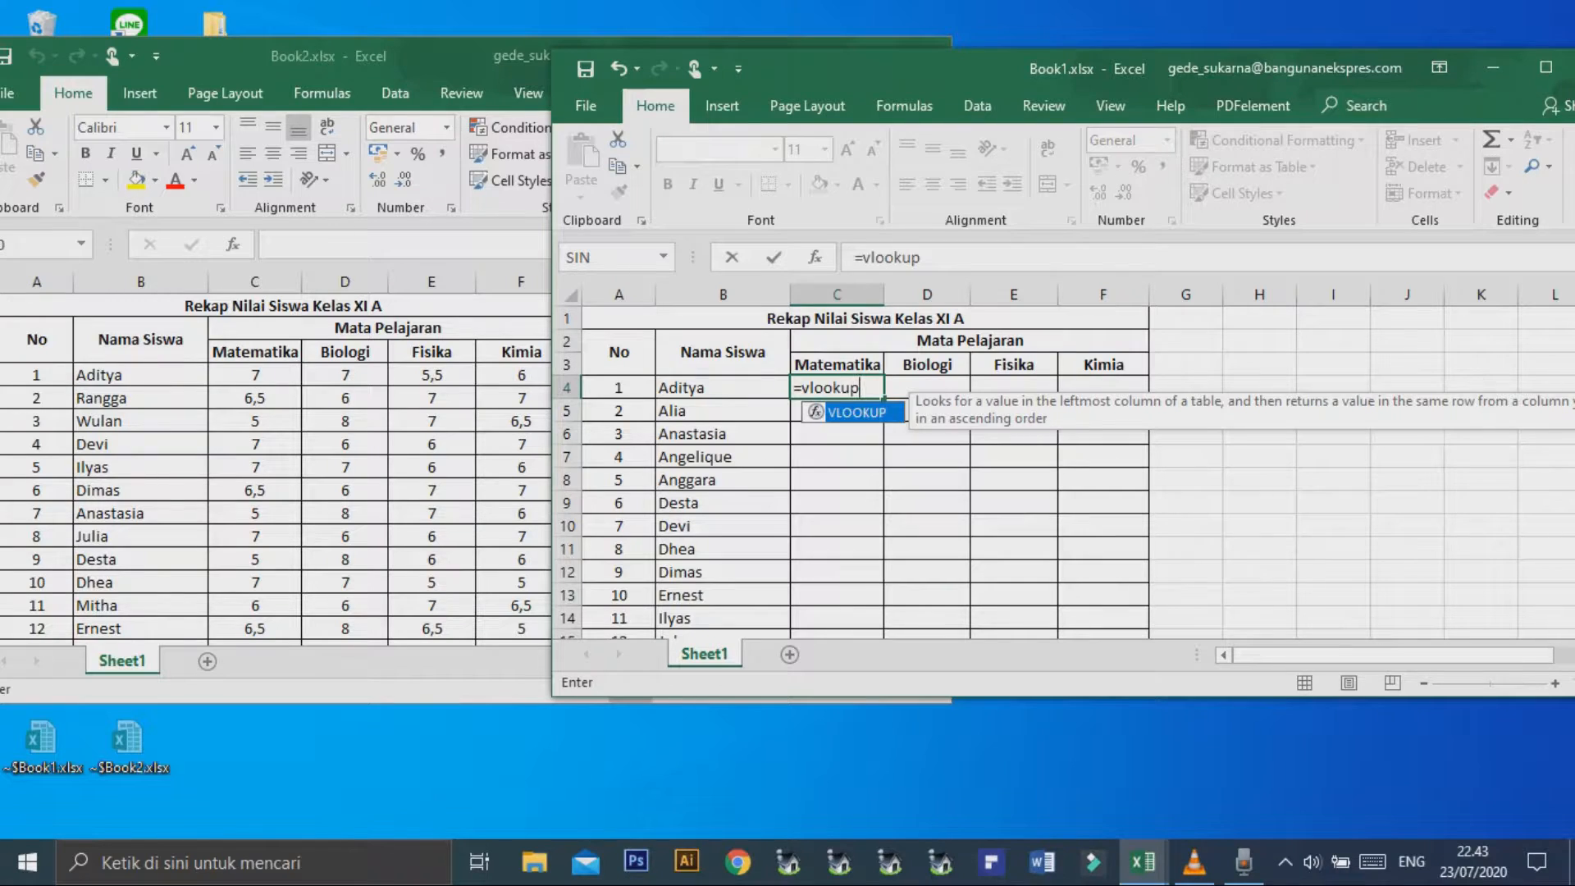
{"action": "type", "text": "("}
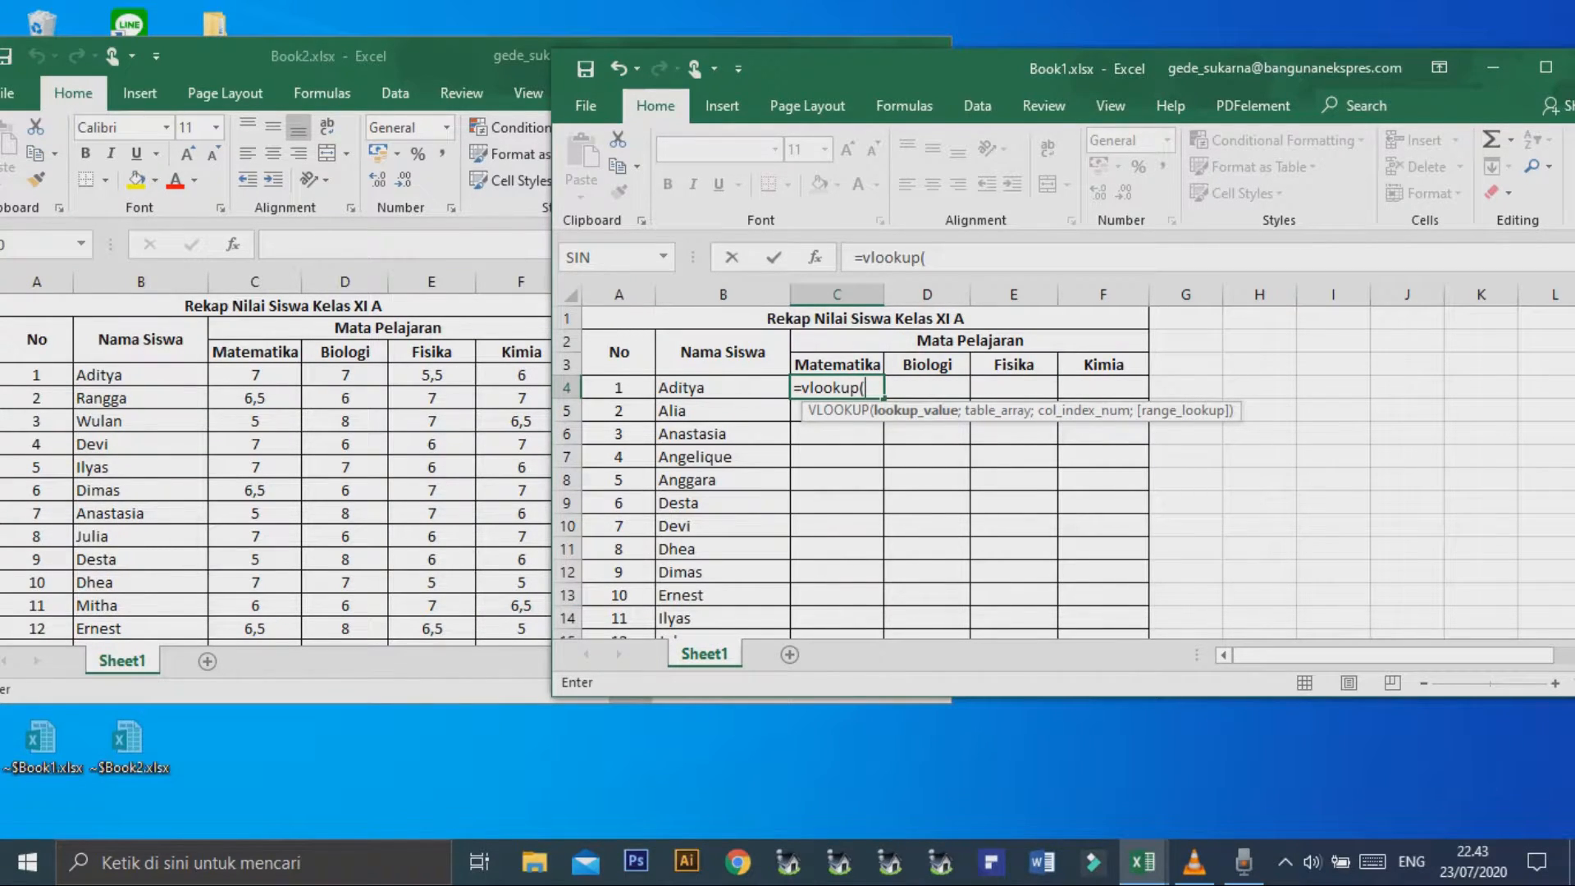
{"action": "left_click", "coordinate": [681, 388]}
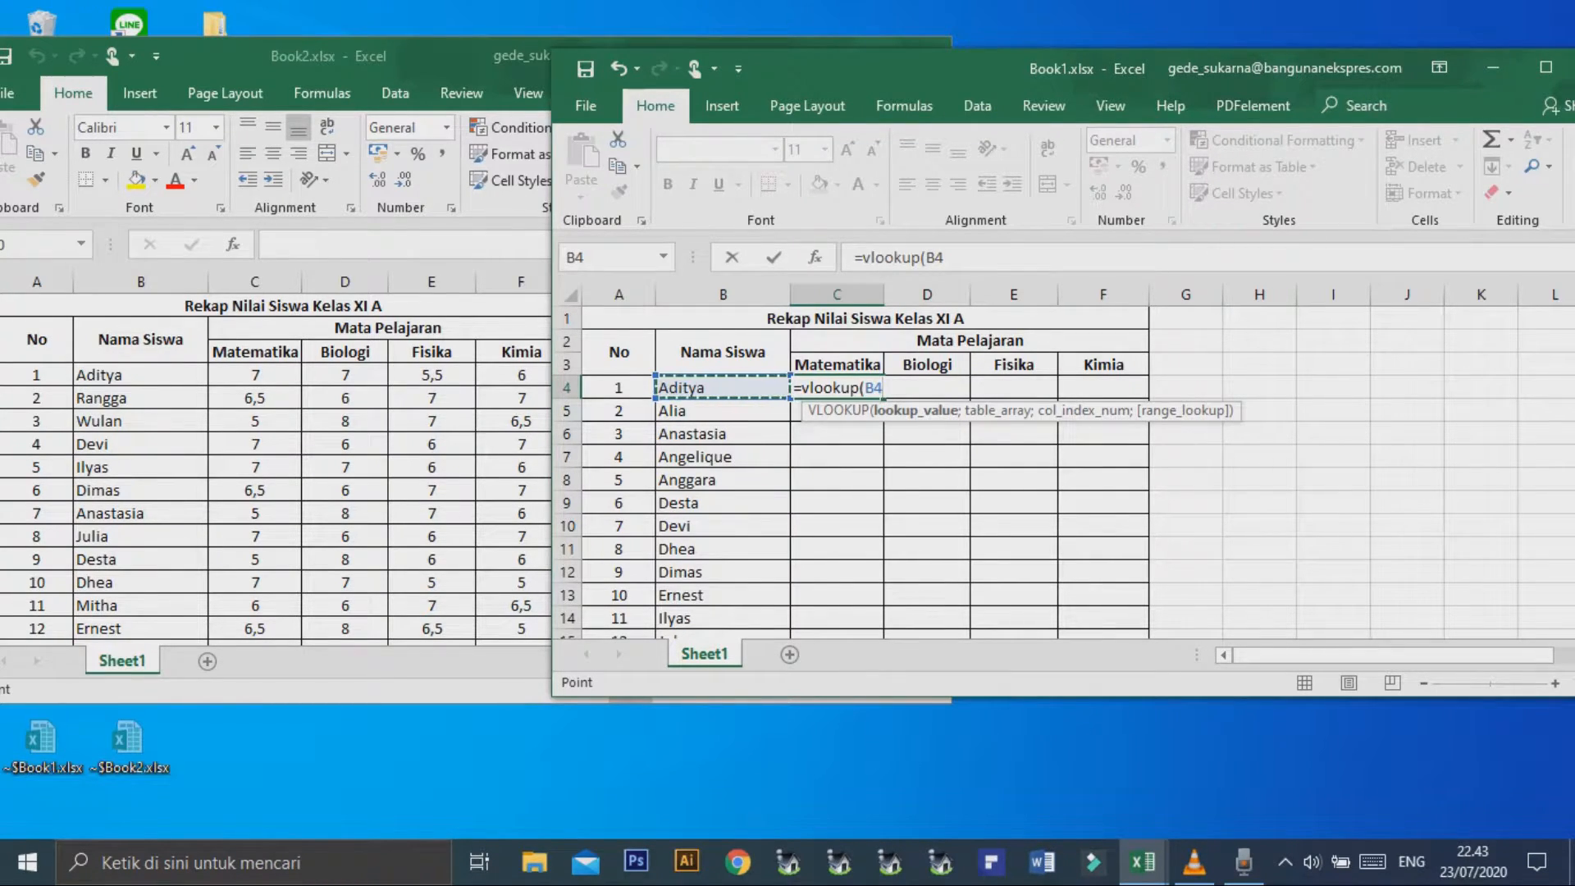
{"action": "type", "text": ";"}
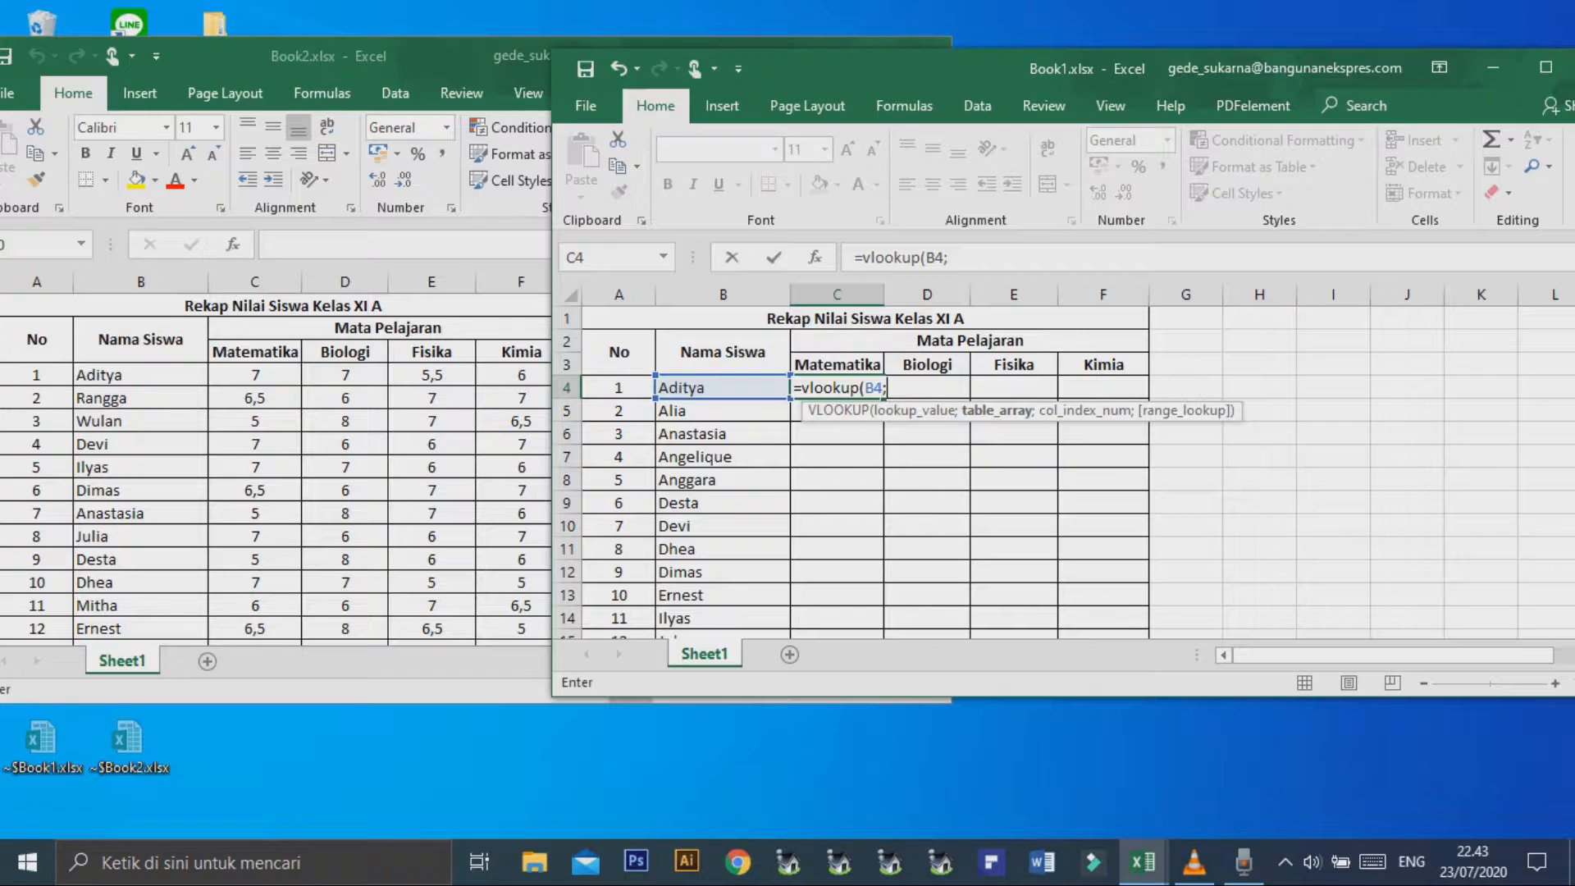
Set the formula's table array to the range $B$4:$C$23 on Sheet1 of Book2.xlsx.
{"action": "key", "text": "alt+Tab"}
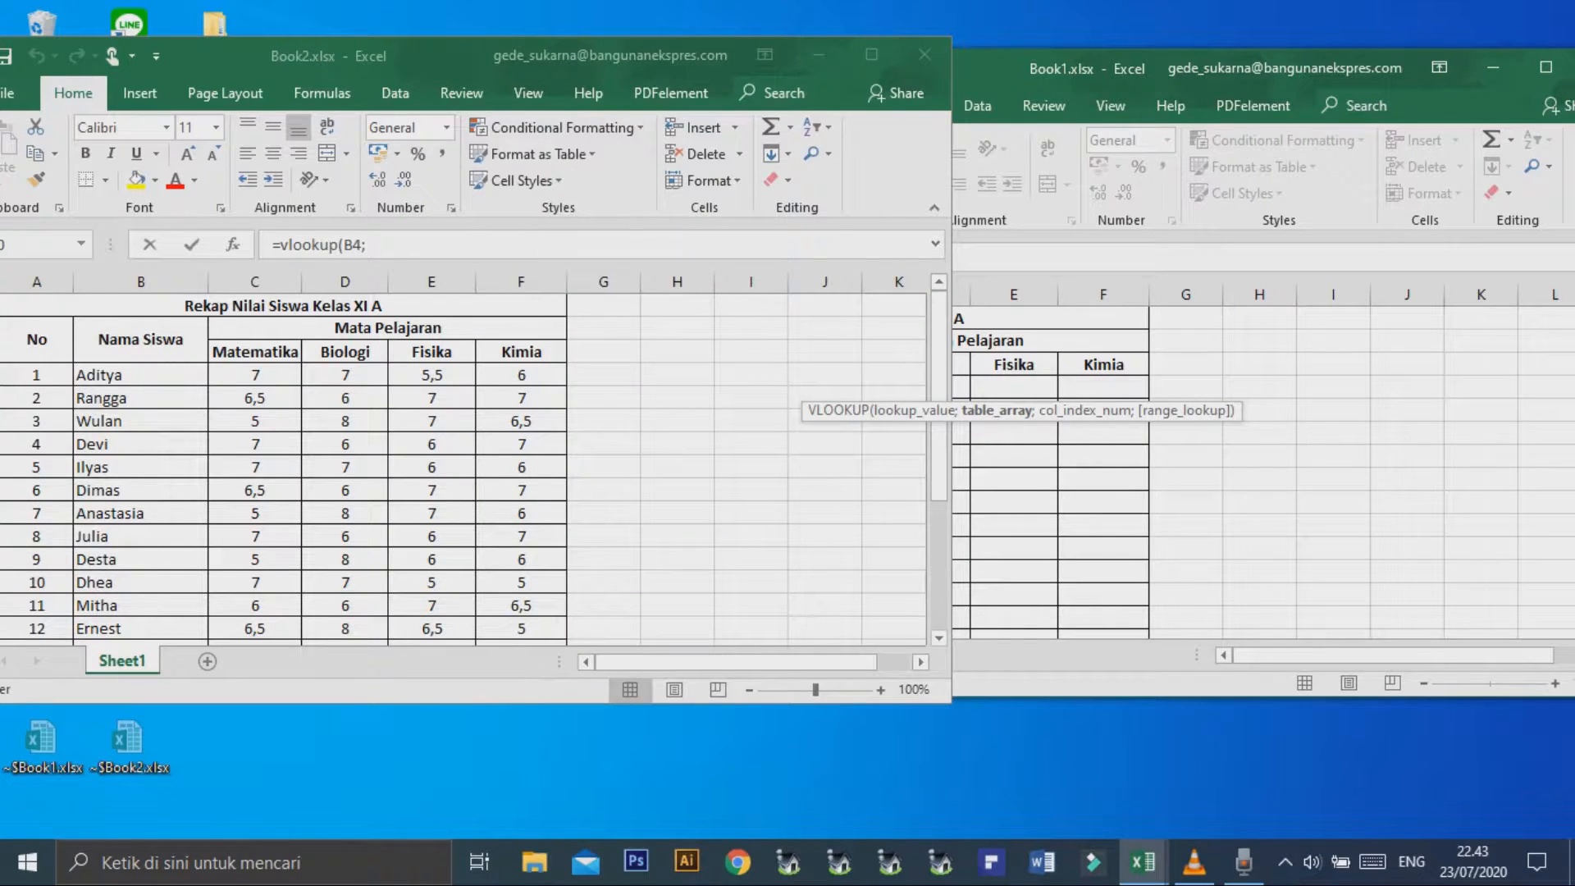
{"action": "left_click_drag", "start_coordinate": [107, 375], "coordinate": [300, 543]}
{"action": "scroll", "coordinate": [255, 558], "scroll_direction": "down", "scroll_amount": 4}
{"action": "scroll", "coordinate": [301, 543], "scroll_direction": "up", "scroll_amount": 1}
{"action": "type", "text": ";"}
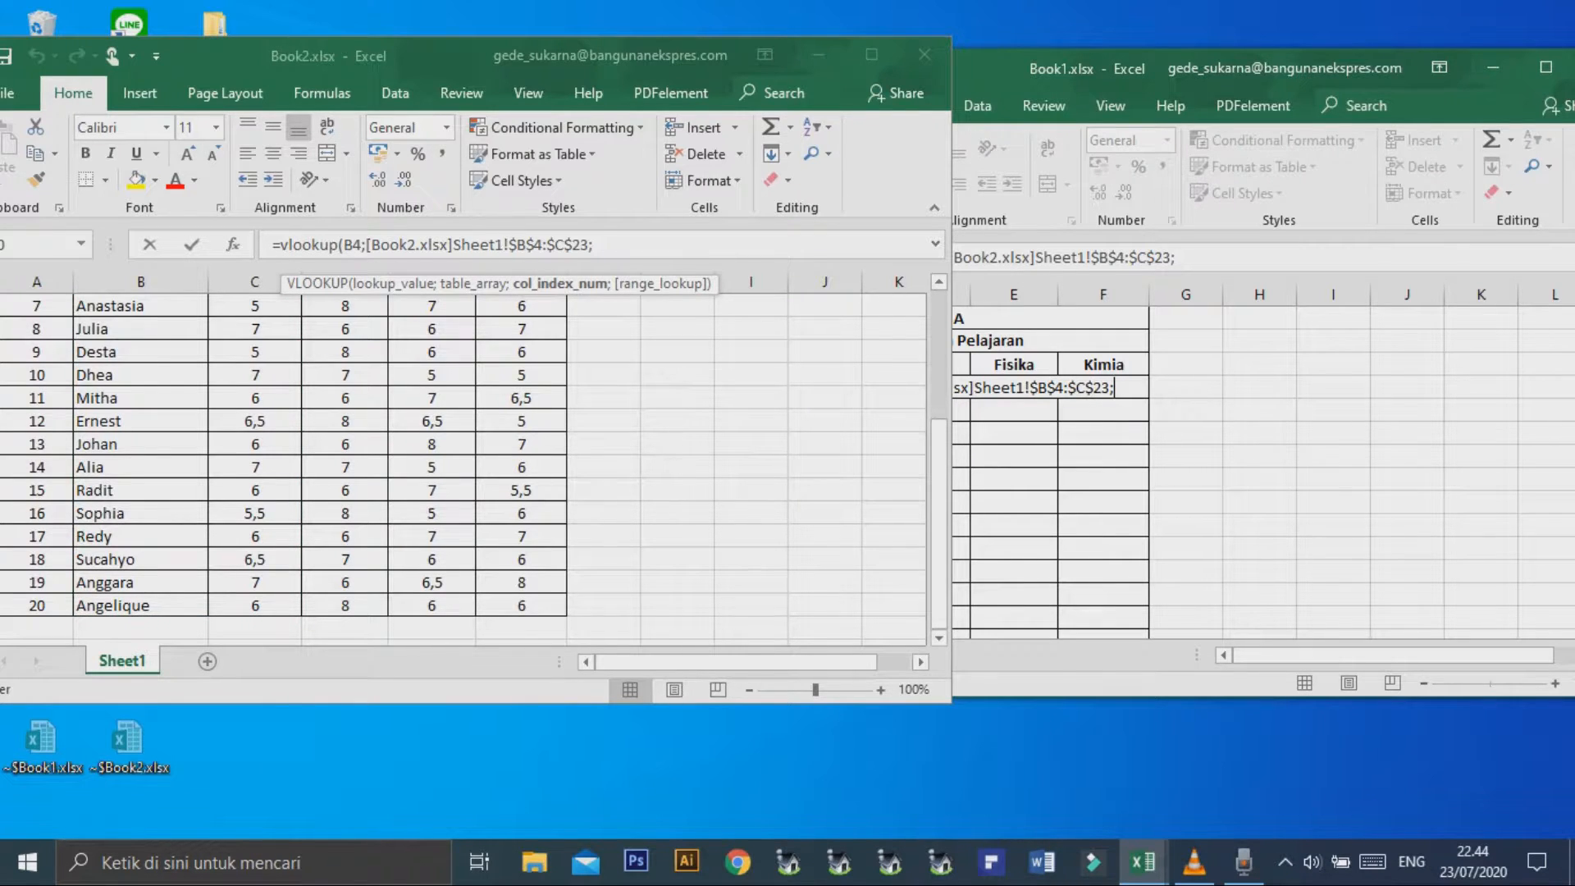
{"action": "type", "text": "2;"}
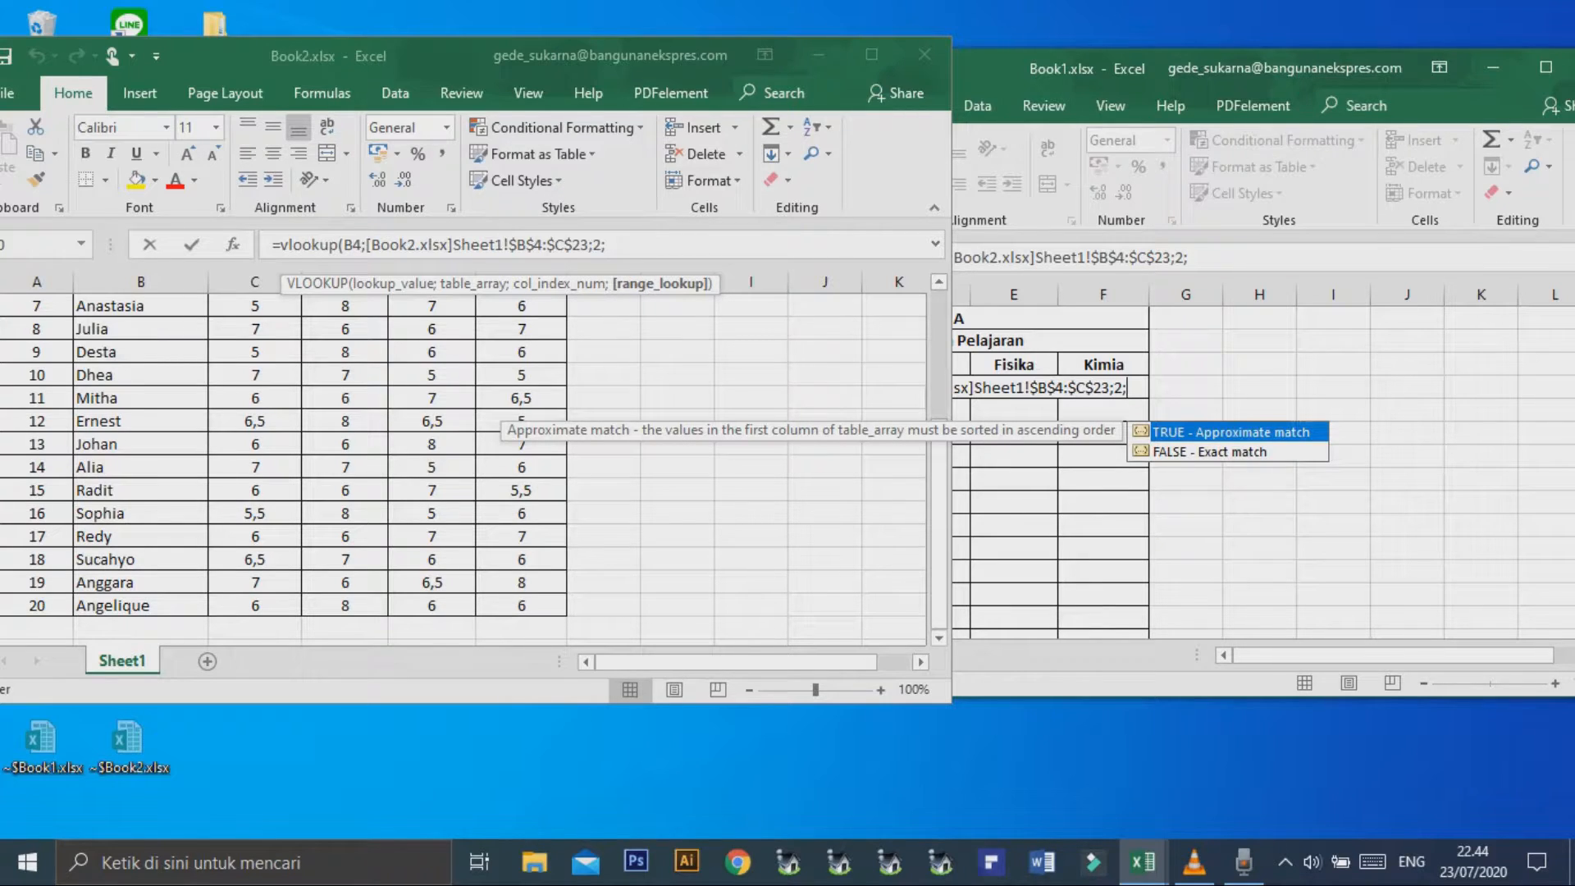
{"action": "type", "text": "0)"}
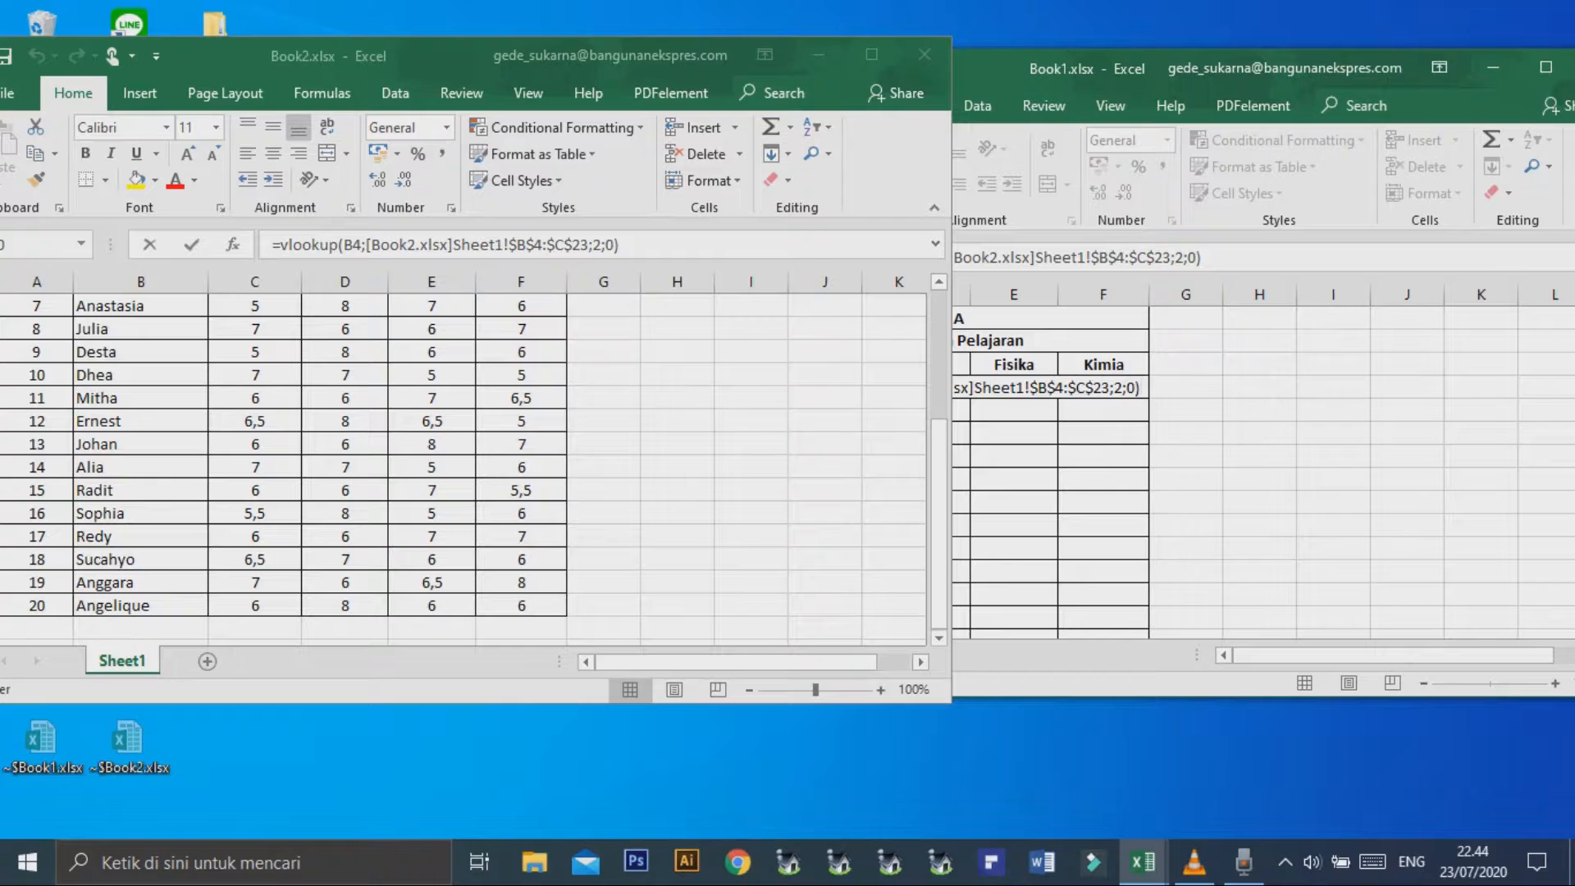
Complete the C4 VLOOKUP with column index 2 and range lookup 0, and enter the formula.
{"action": "scroll", "coordinate": [464, 467], "scroll_direction": "up", "scroll_amount": 3}
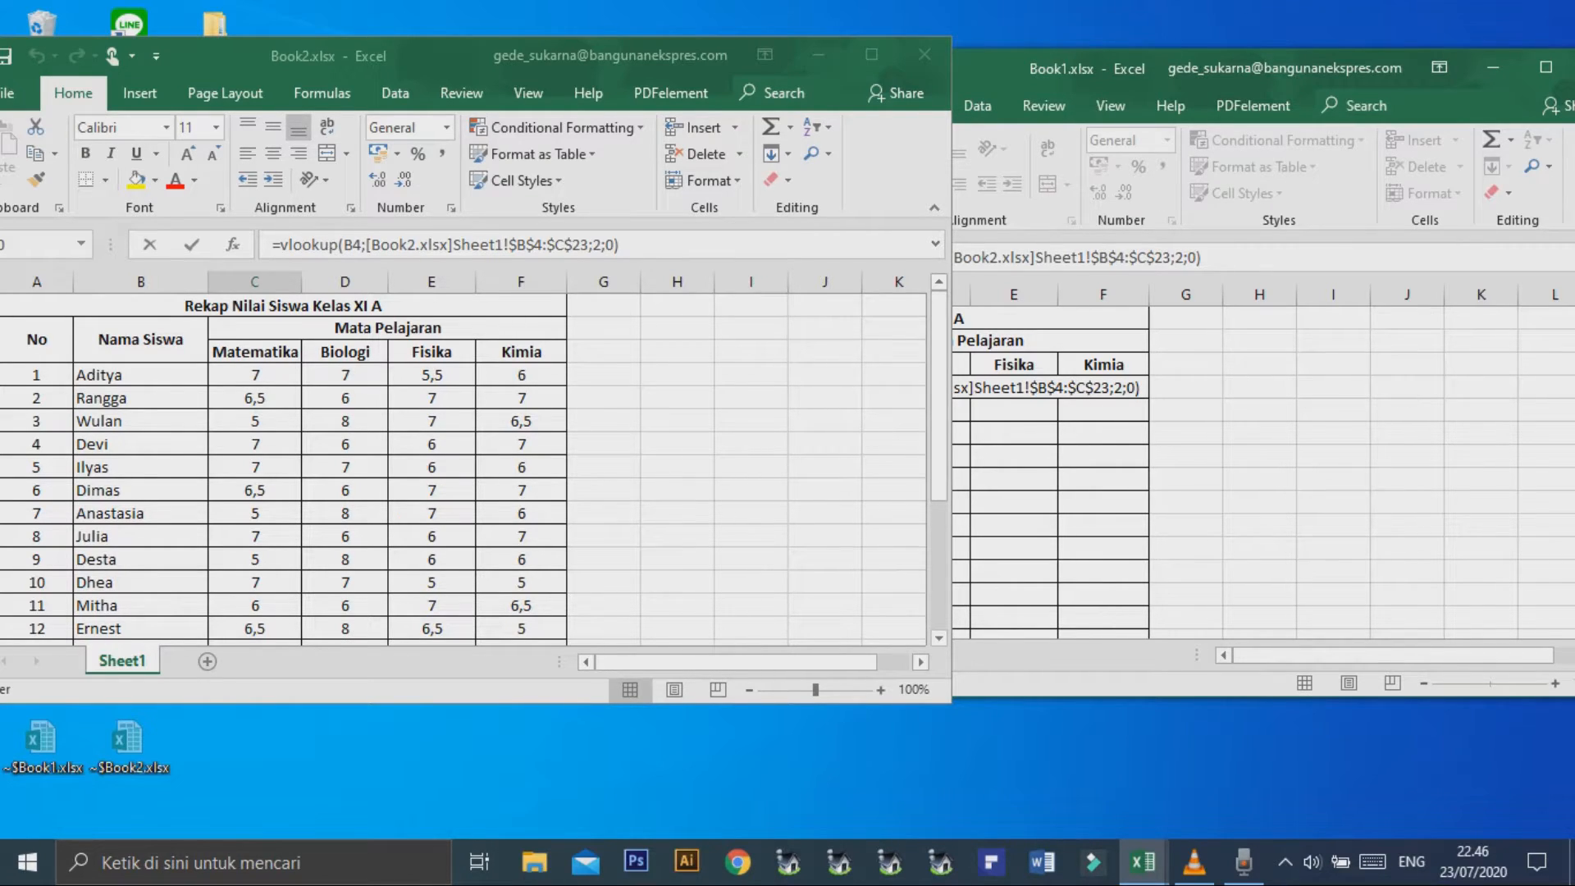
{"action": "key", "text": "Return"}
Fill the C4 VLOOKUP formula down the Matematika column for all students and check the copied formula in C7.
{"action": "left_click", "coordinate": [837, 480]}
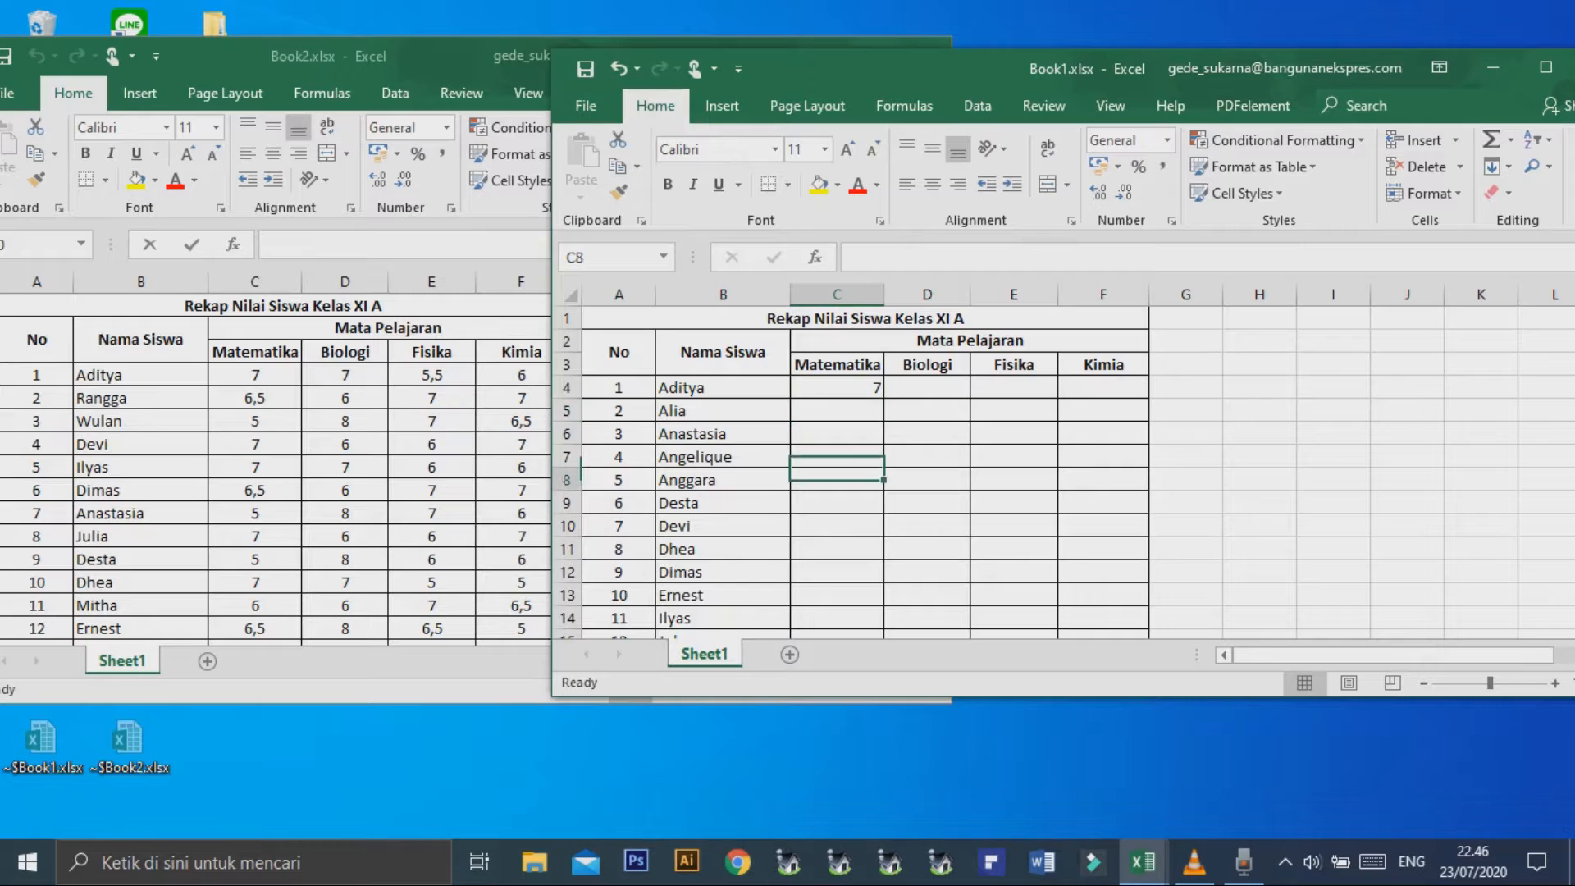
{"action": "left_click", "coordinate": [837, 388]}
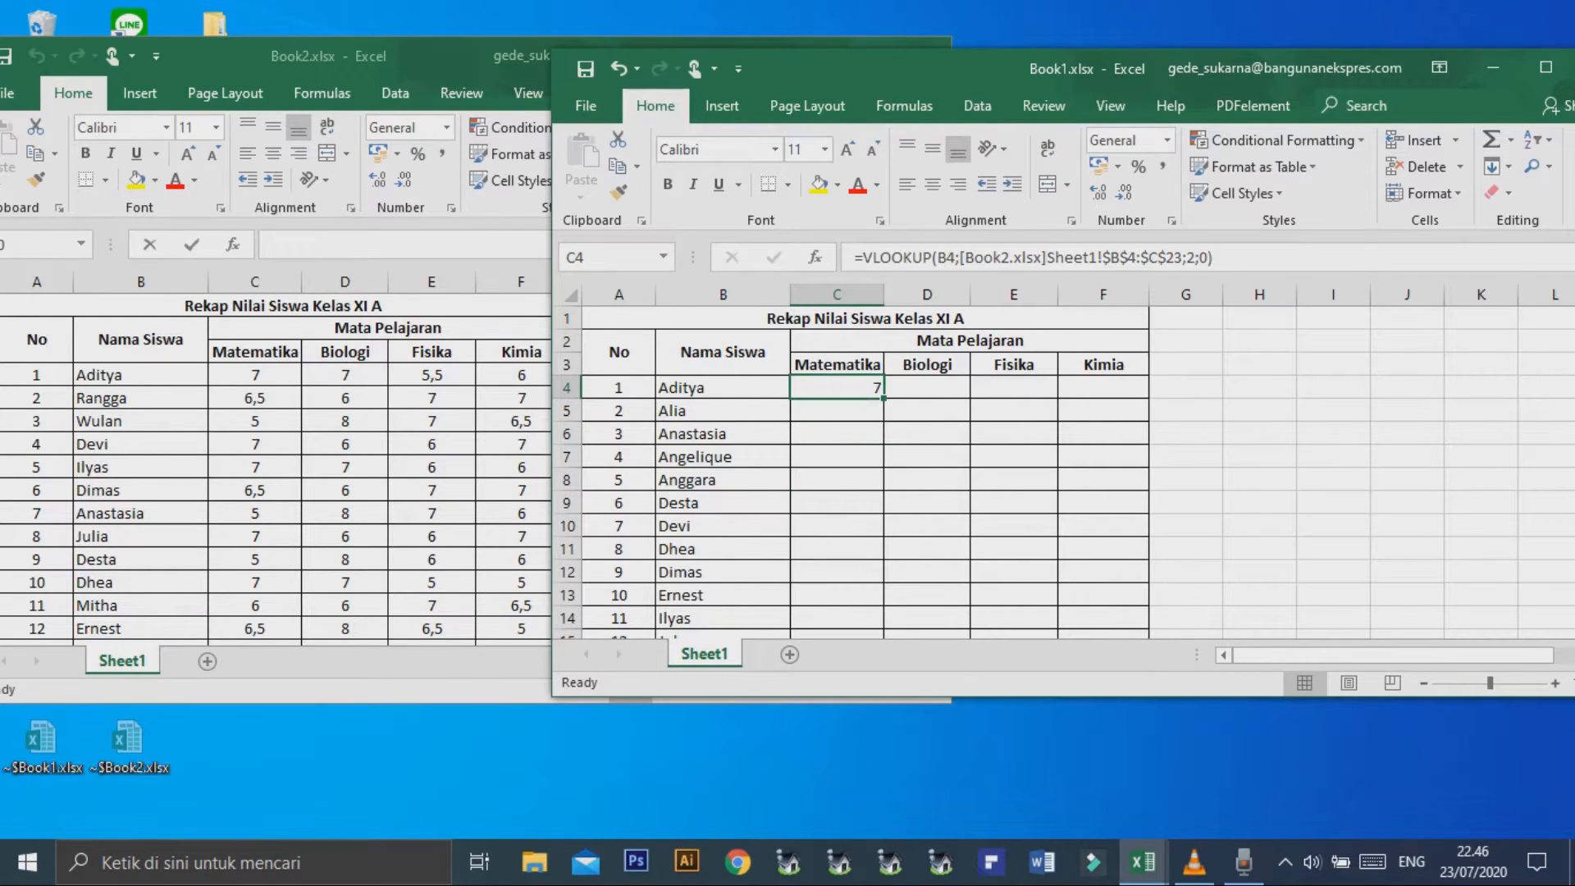
{"action": "double_click", "coordinate": [884, 398]}
{"action": "scroll", "coordinate": [837, 468], "scroll_direction": "down", "scroll_amount": 3}
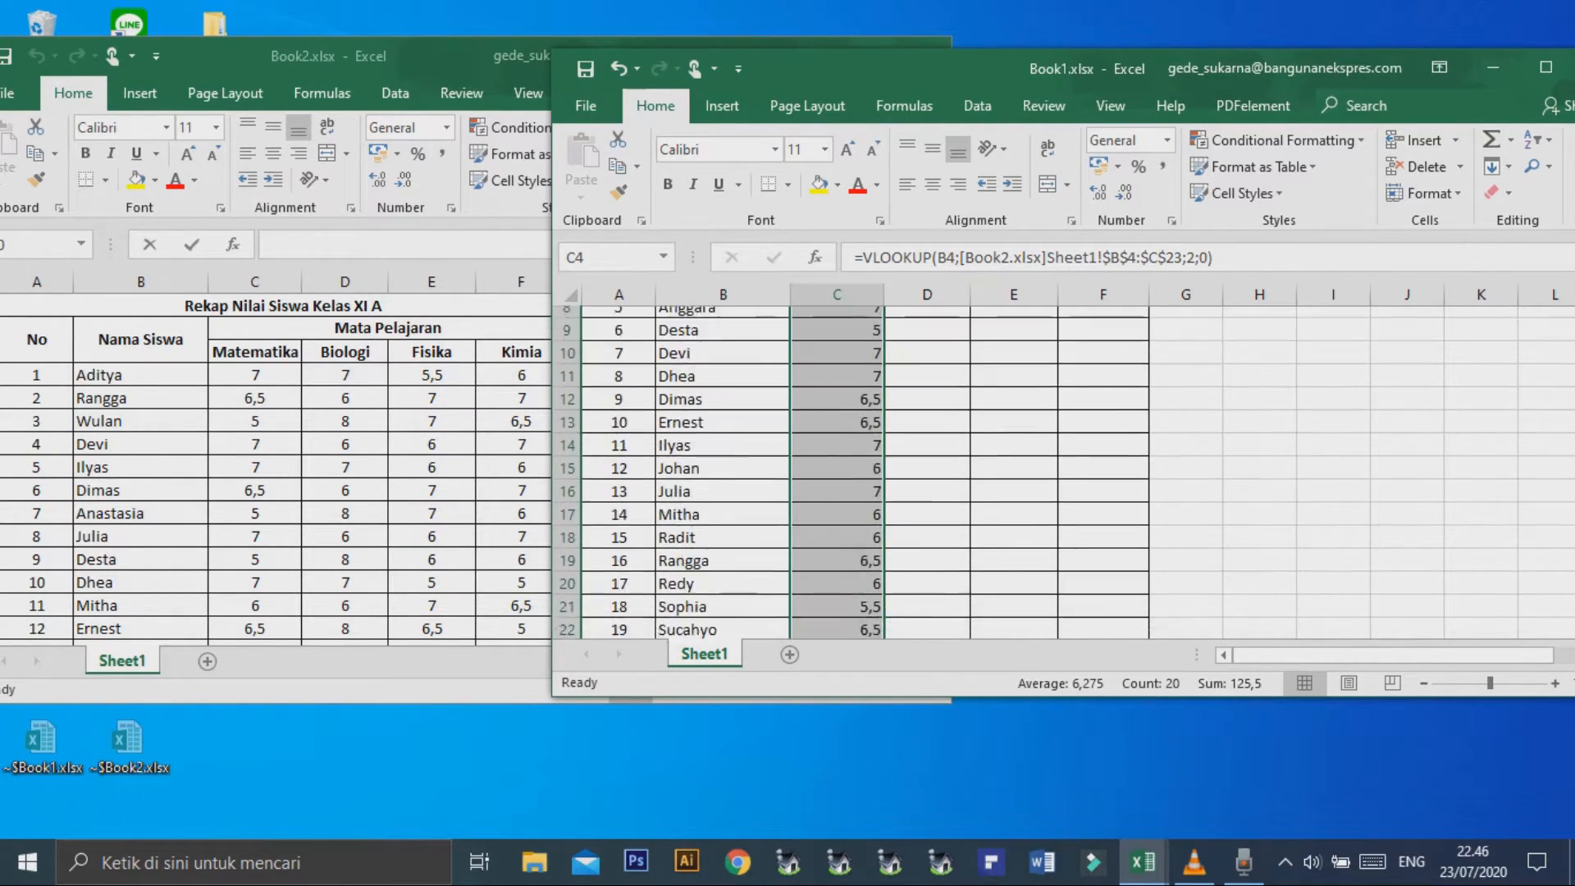
{"action": "scroll", "coordinate": [837, 467], "scroll_direction": "down", "scroll_amount": 3}
{"action": "scroll", "coordinate": [837, 467], "scroll_direction": "up", "scroll_amount": 6}
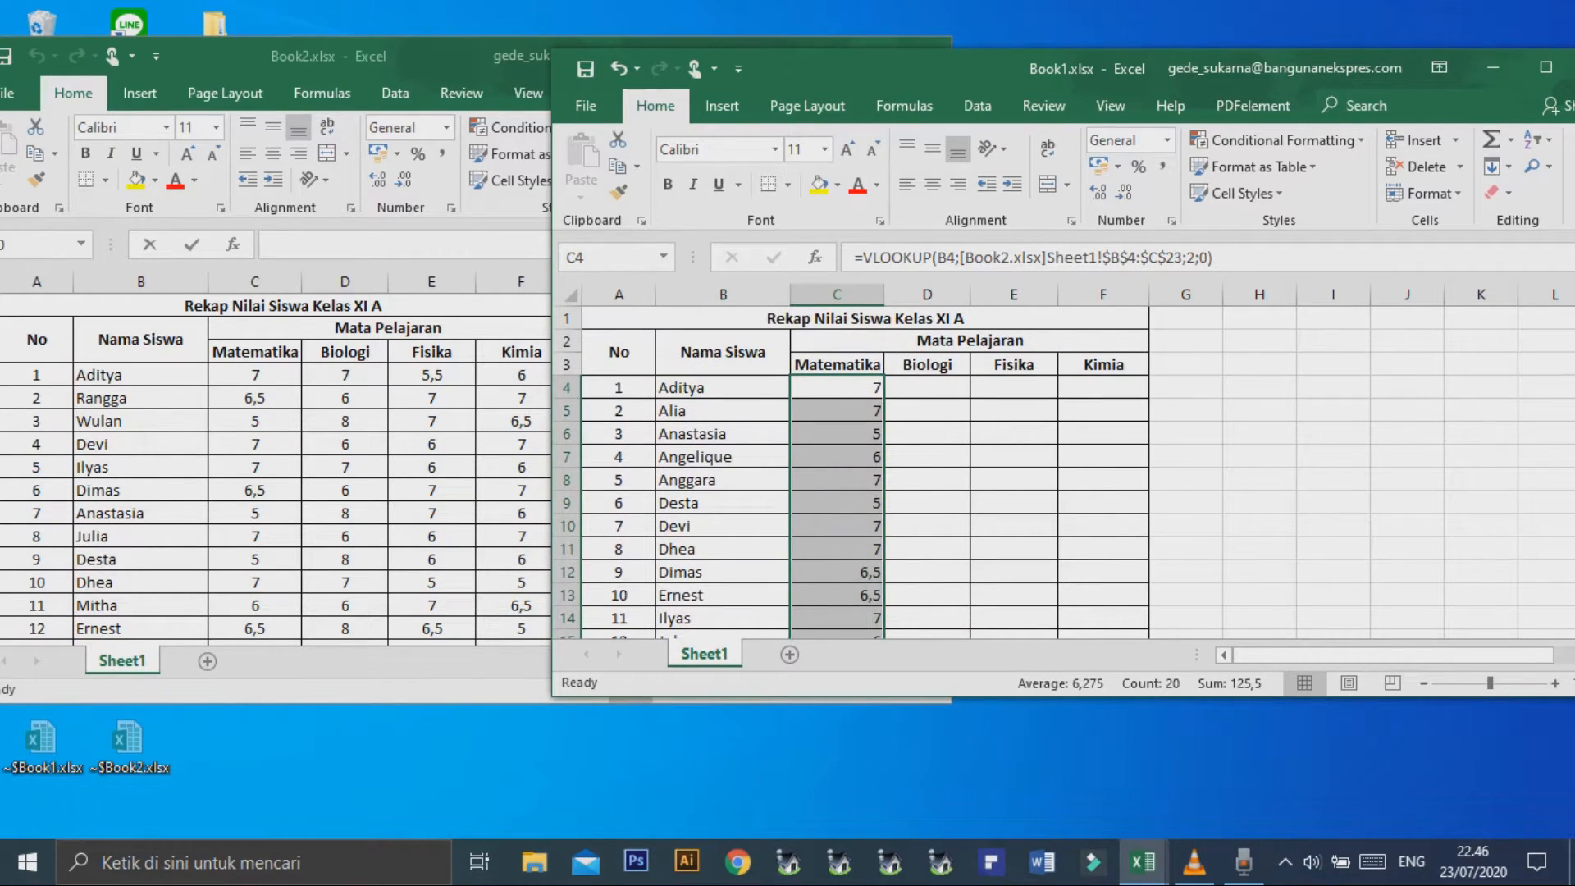
{"action": "left_click", "coordinate": [927, 457]}
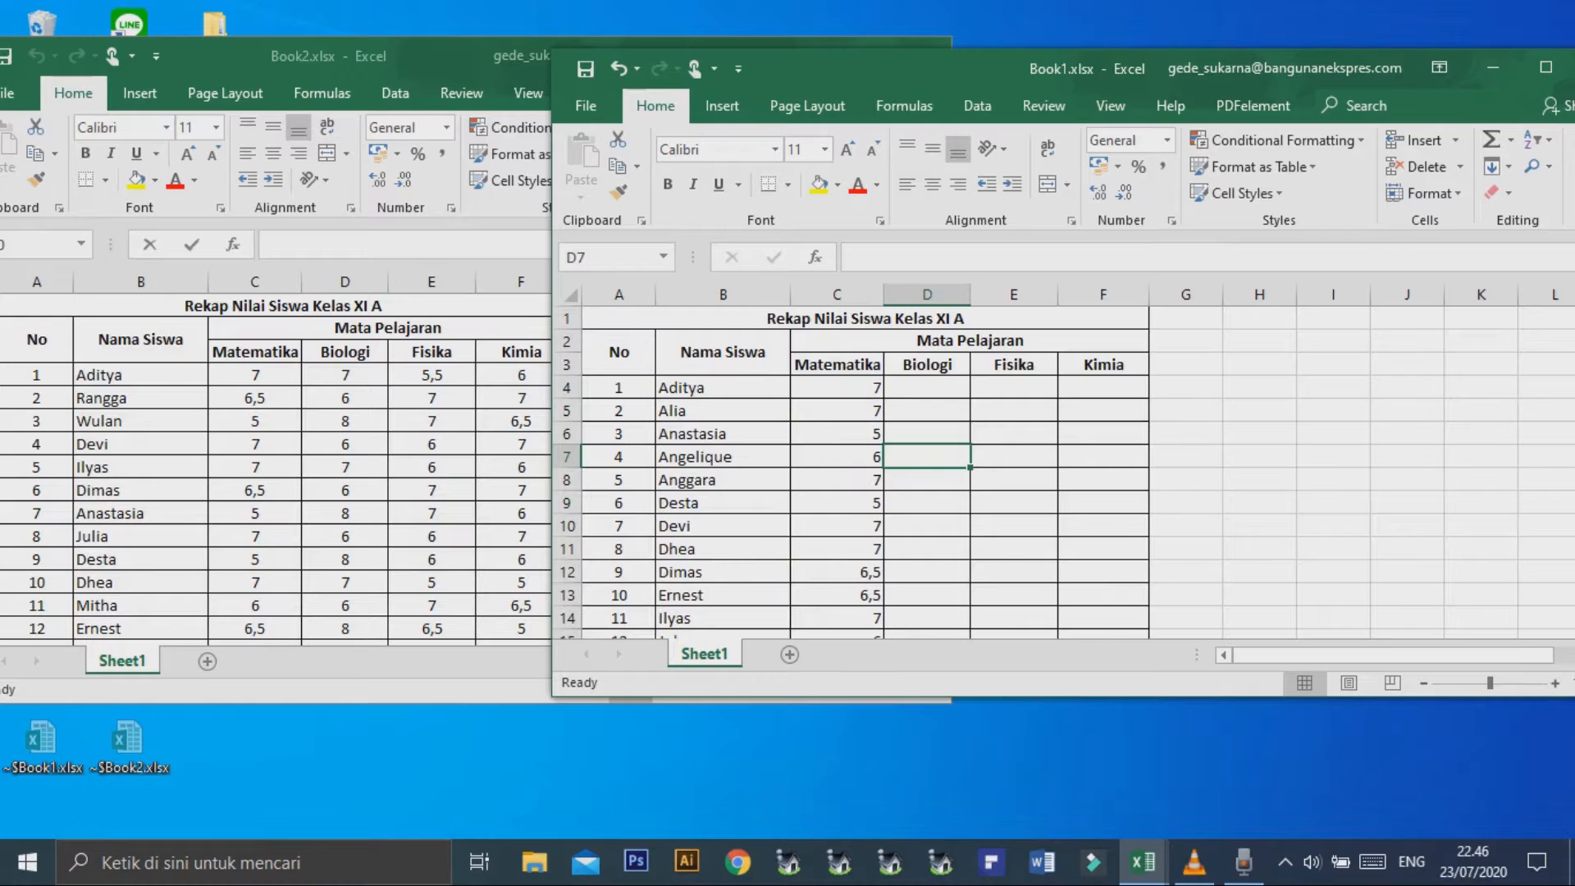
{"action": "left_click", "coordinate": [837, 457]}
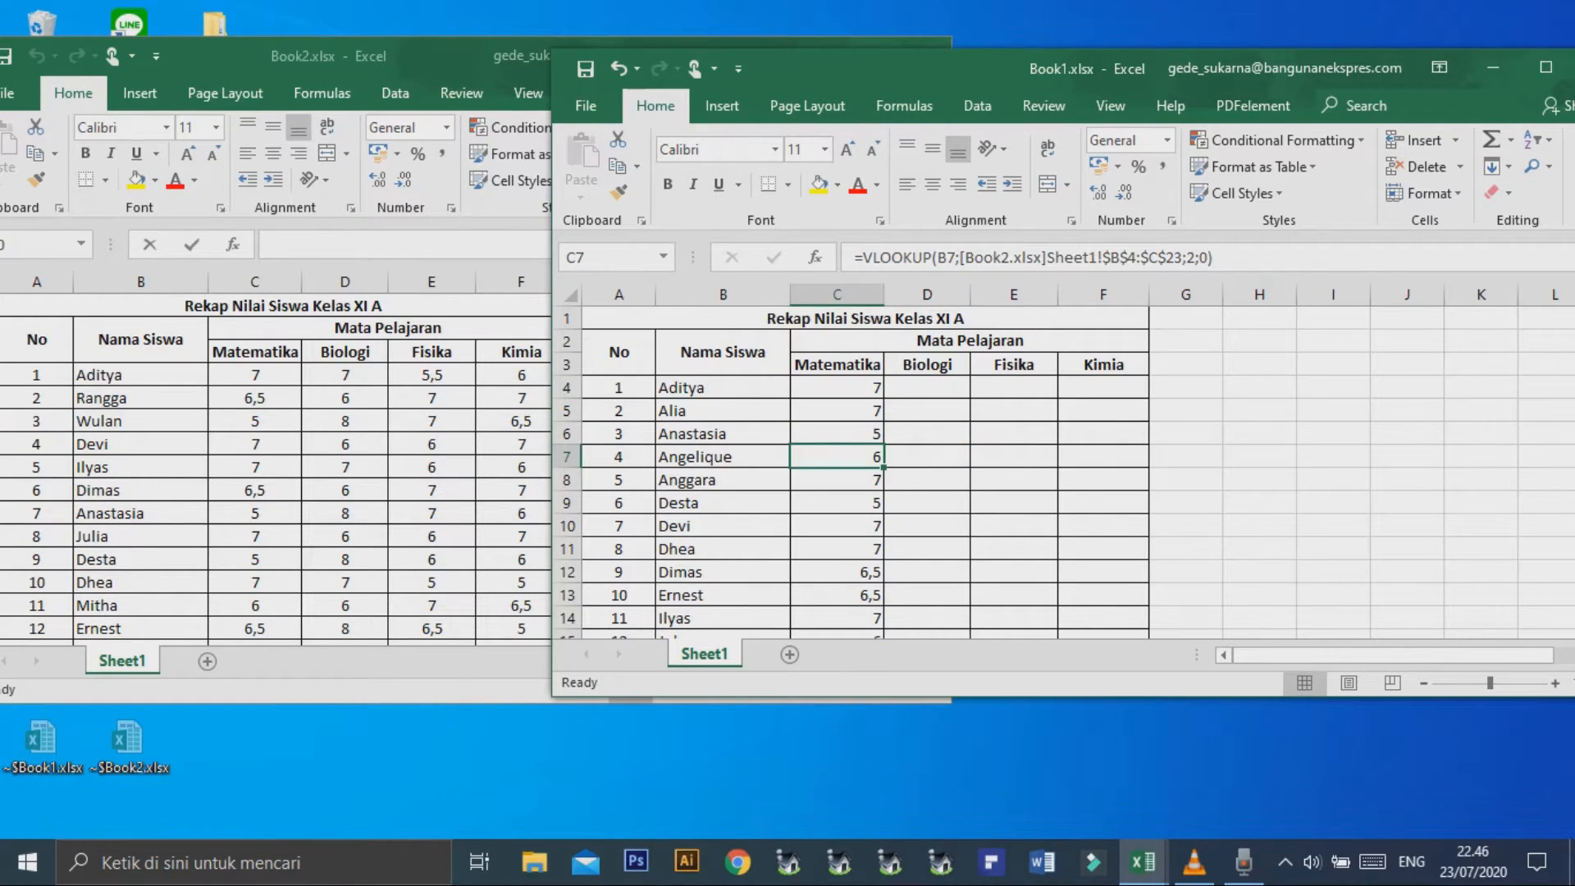
Begin a VLOOKUP formula in Book1 cell D4 under Biologi, with B4 as the lookup value.
{"action": "left_click", "coordinate": [927, 388]}
{"action": "type", "text": "=v"}
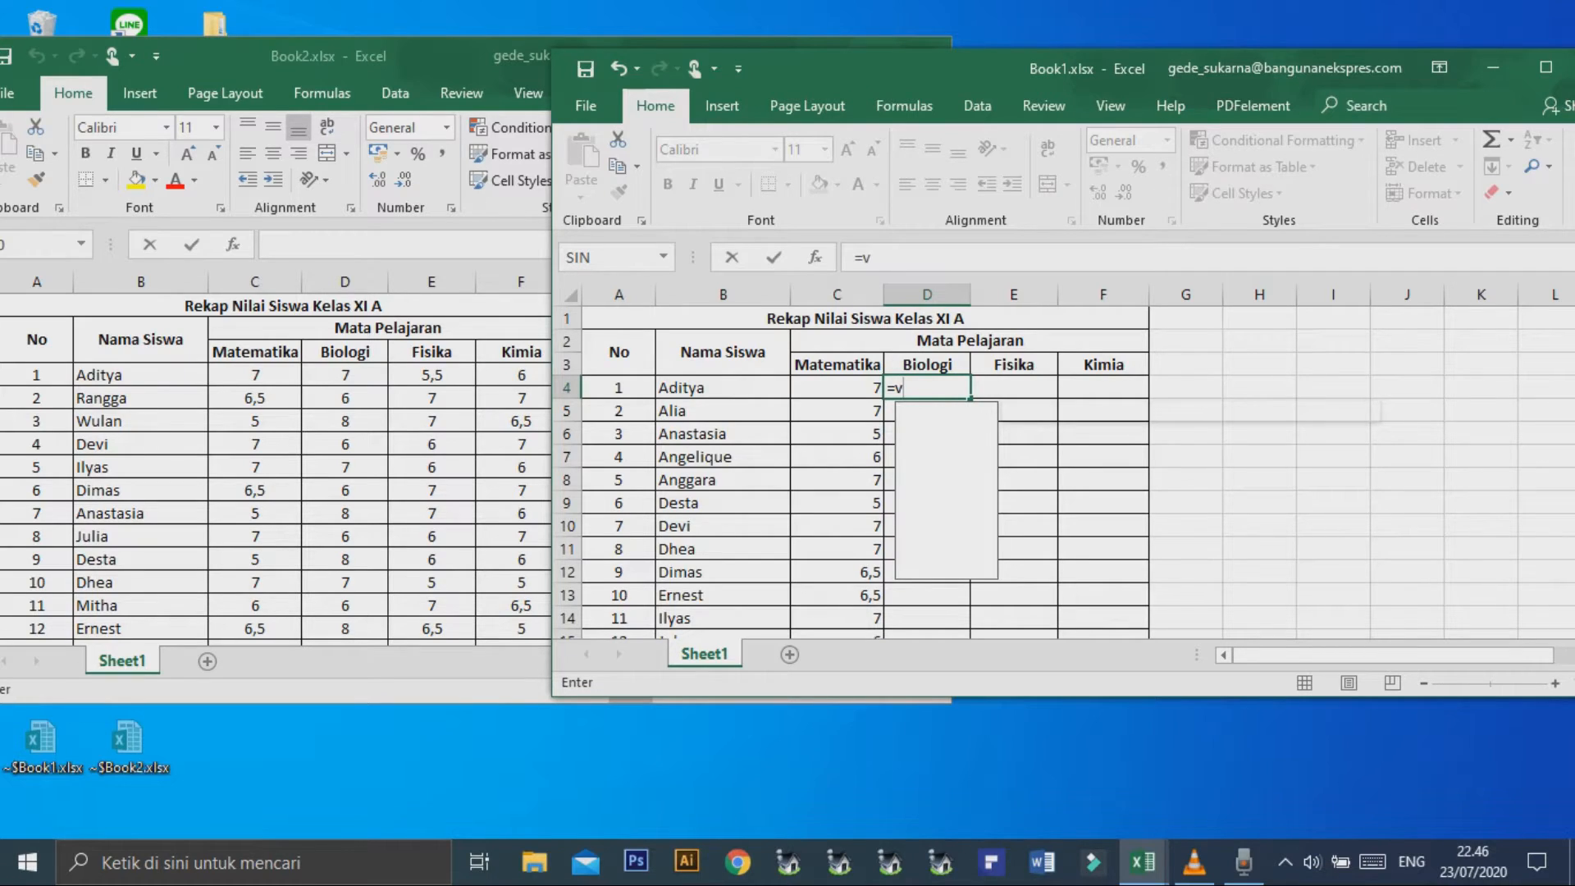
{"action": "type", "text": "look"}
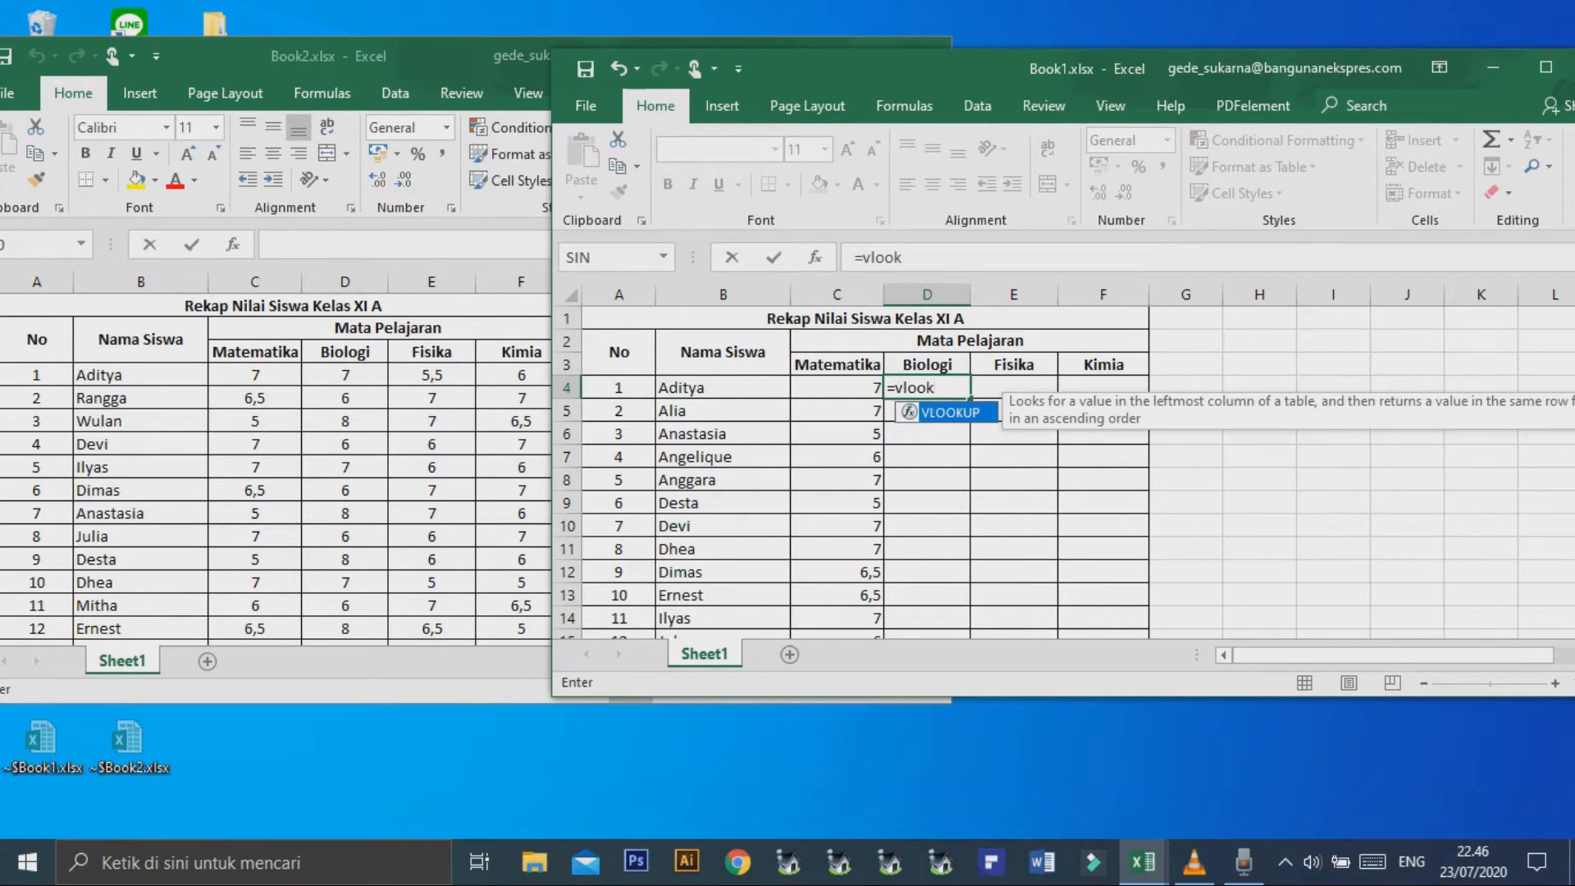
{"action": "type", "text": "up("}
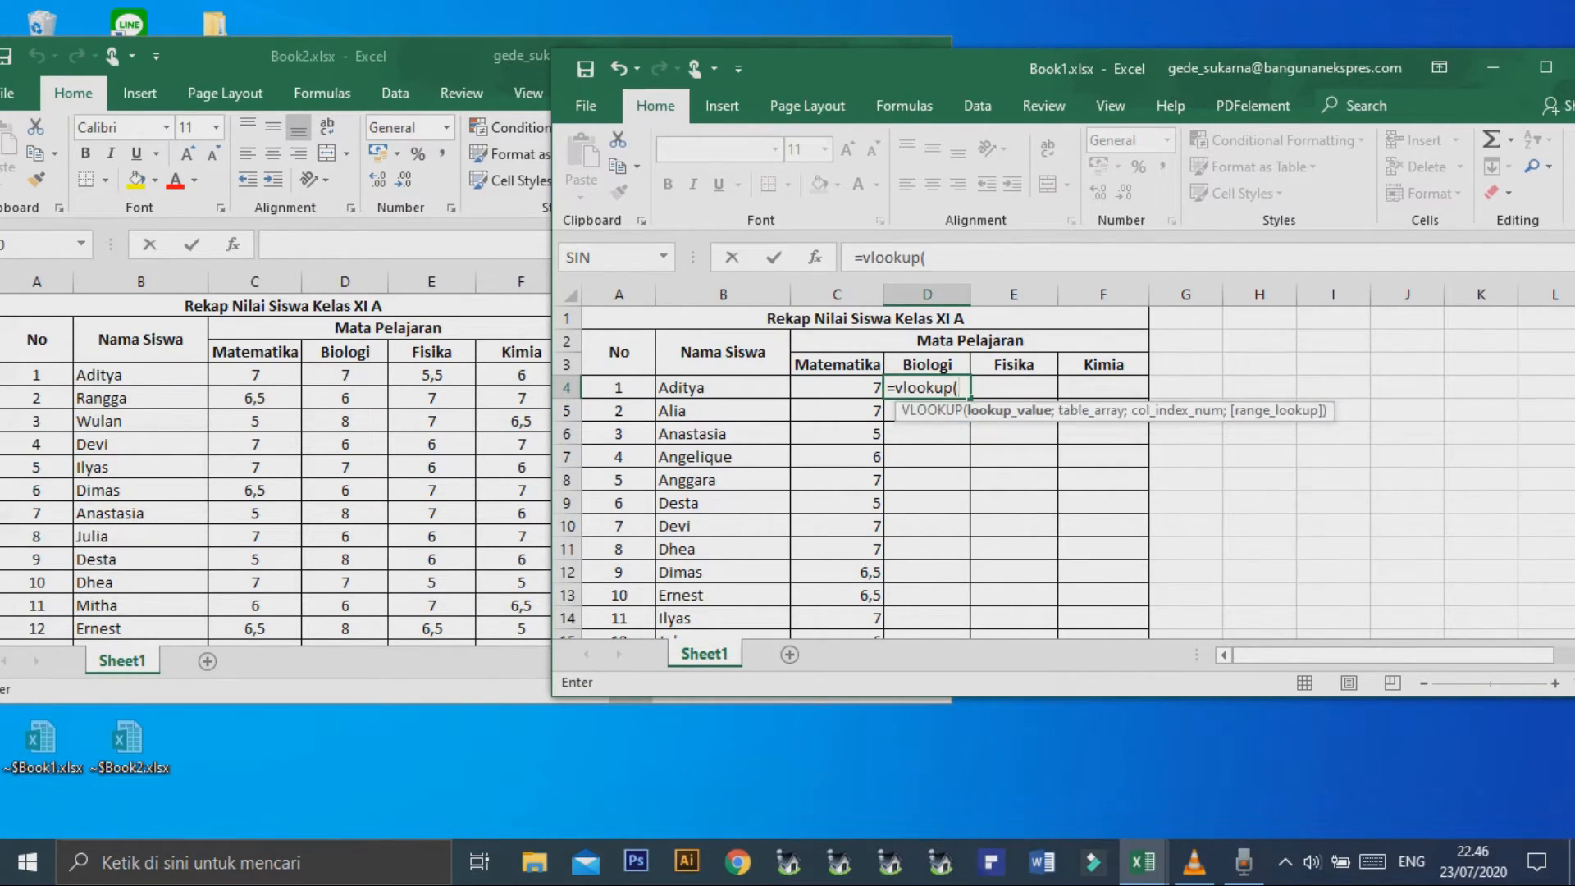
{"action": "left_click", "coordinate": [723, 388]}
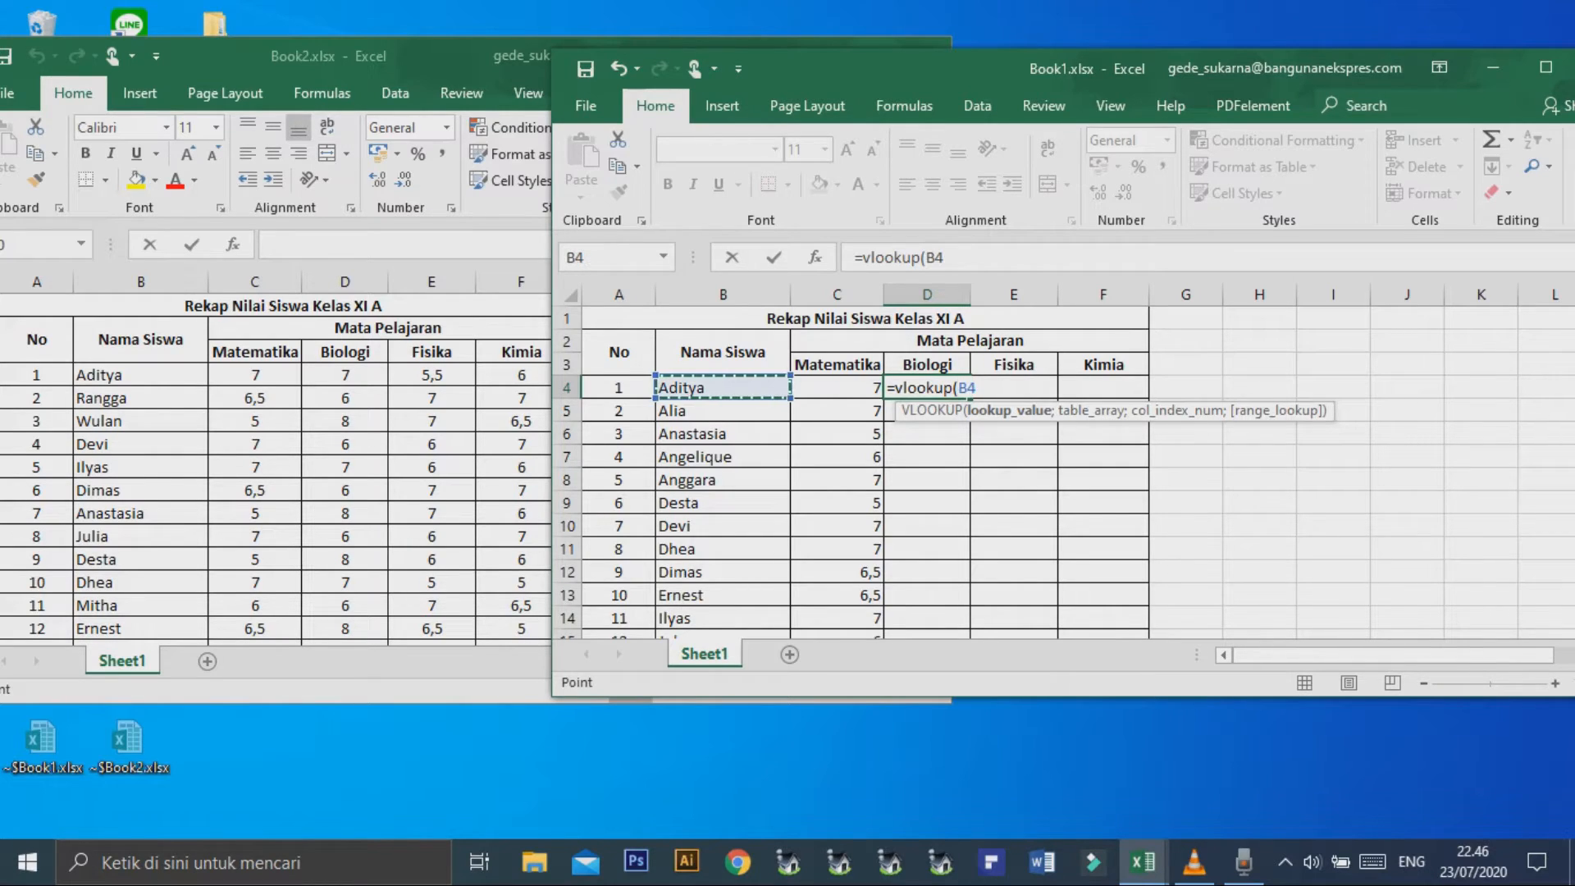
{"action": "type", "text": ";"}
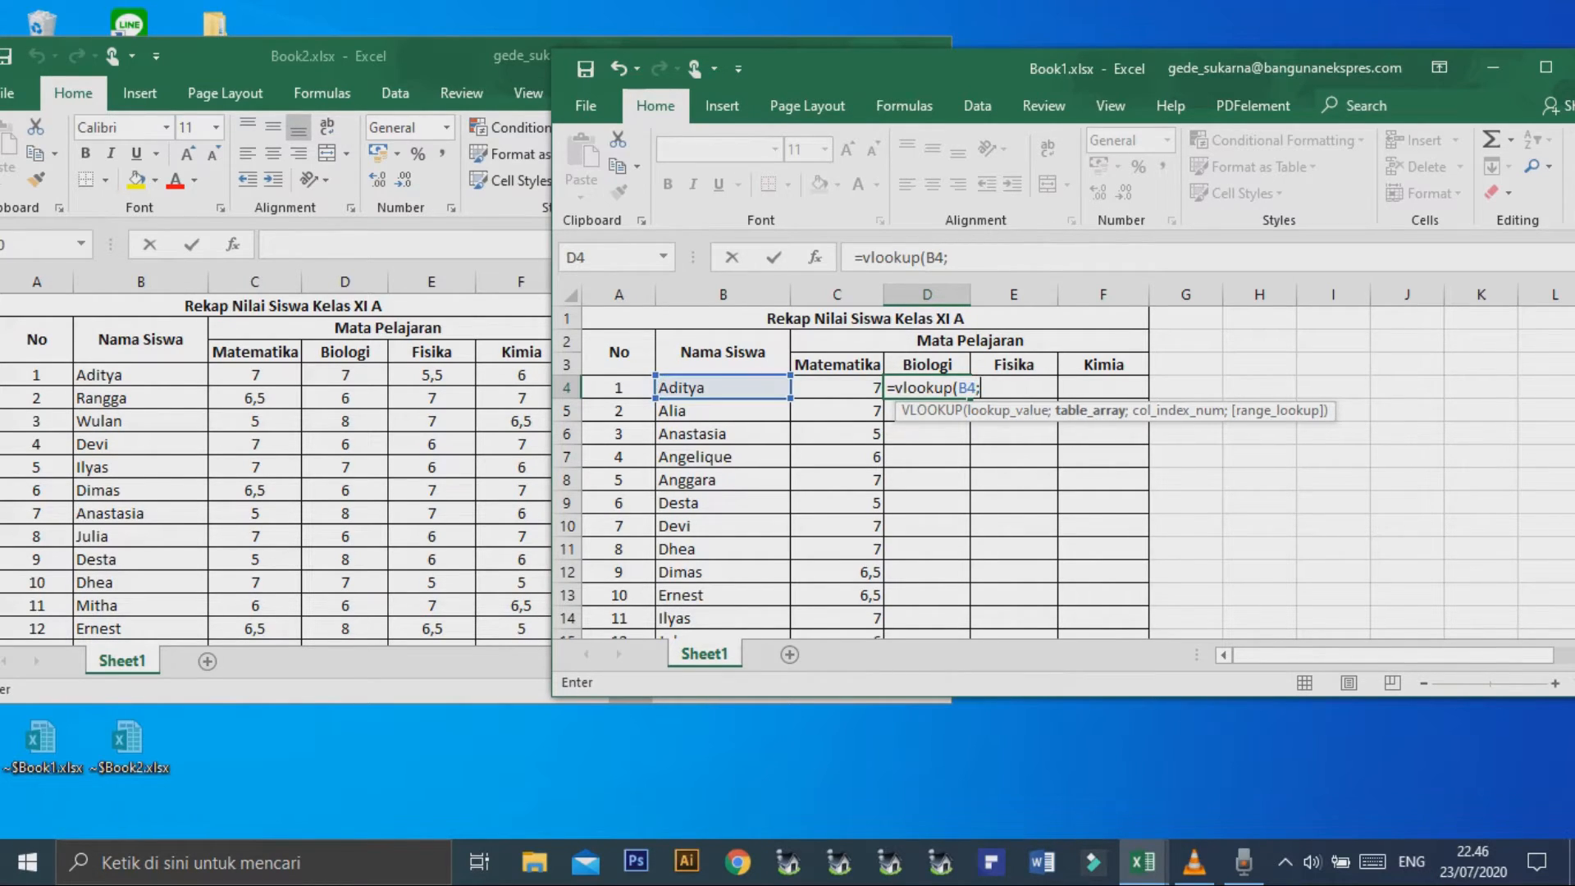
Set the D4 formula's table array to the range $B$4:$D$23 on Sheet1 of Book2.xlsx.
{"action": "key", "text": "alt+Tab"}
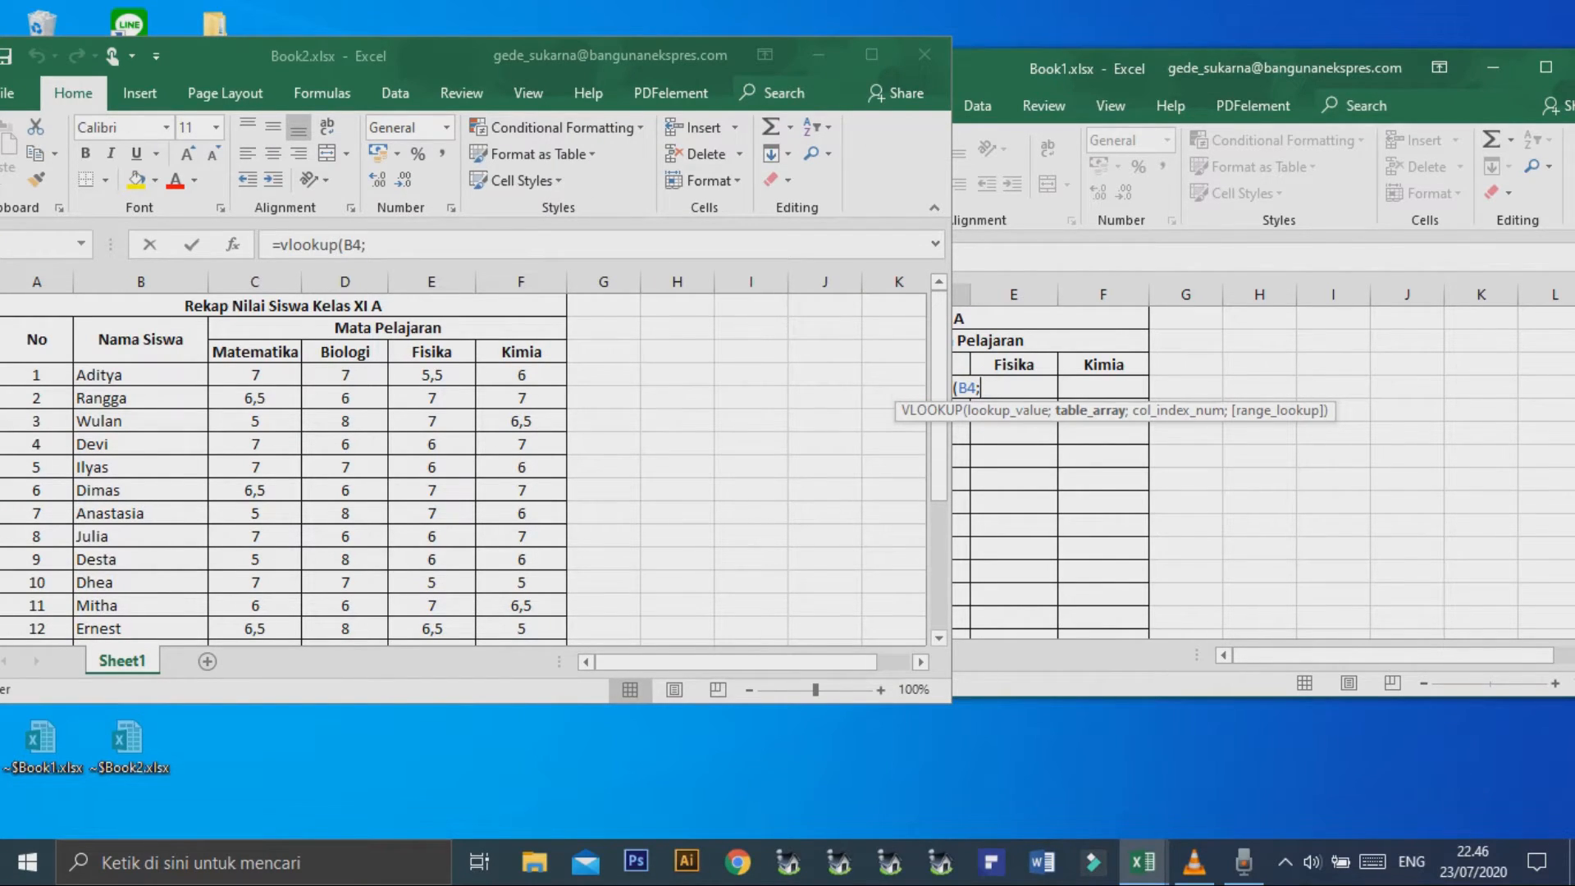
{"action": "left_click_drag", "start_coordinate": [141, 375], "coordinate": [351, 537]}
{"action": "scroll", "coordinate": [352, 515], "scroll_direction": "down", "scroll_amount": 4}
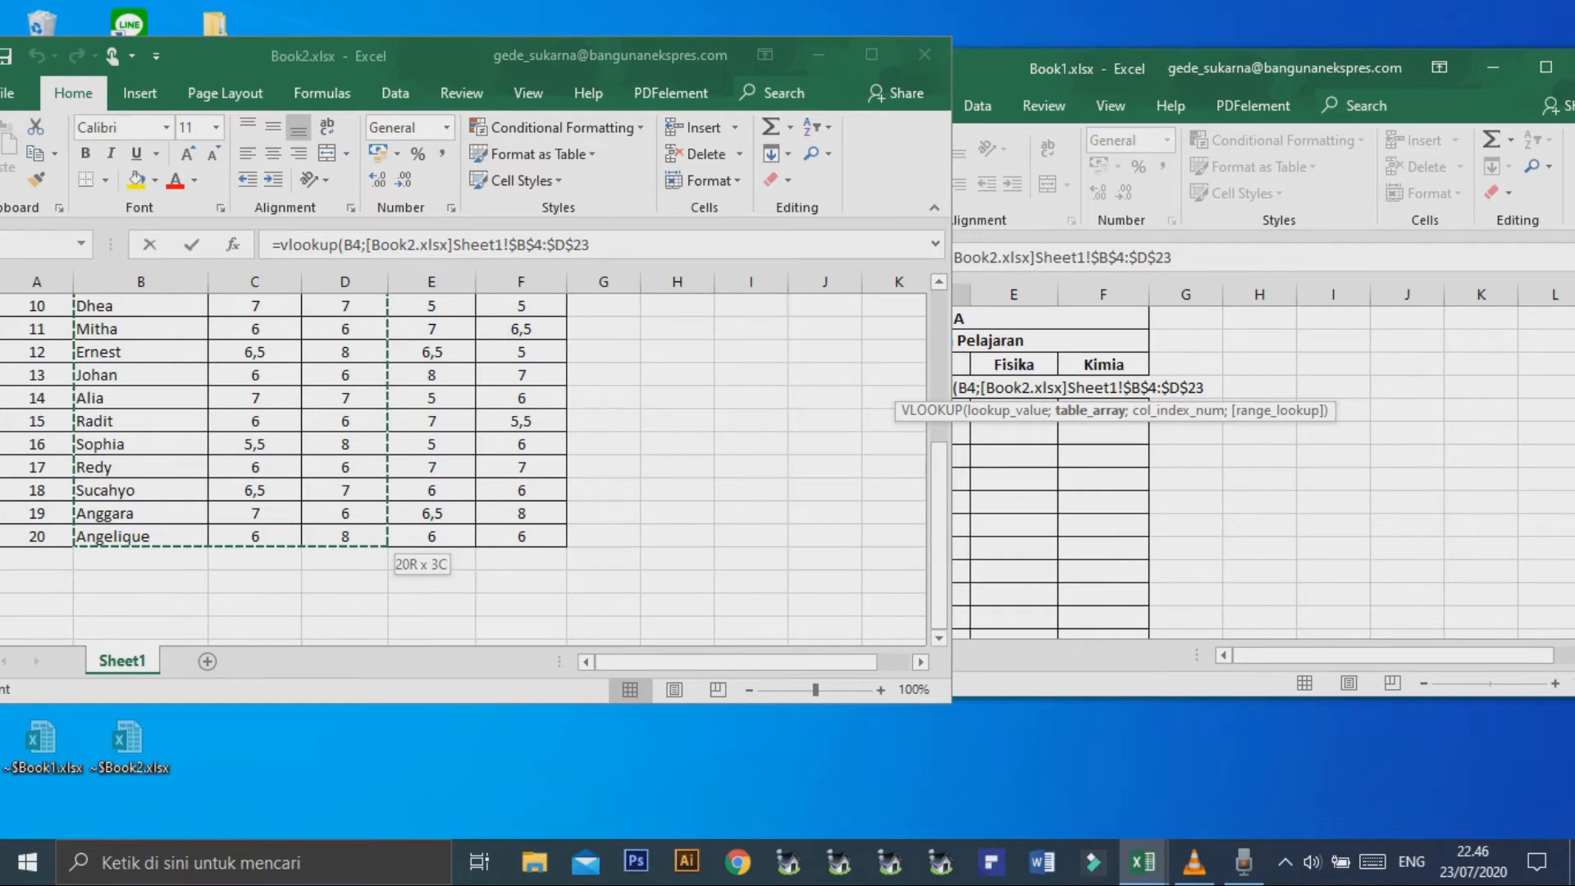
Complete the D4 VLOOKUP with column index 3 and range lookup 0, and enter the formula.
{"action": "type", "text": ";3"}
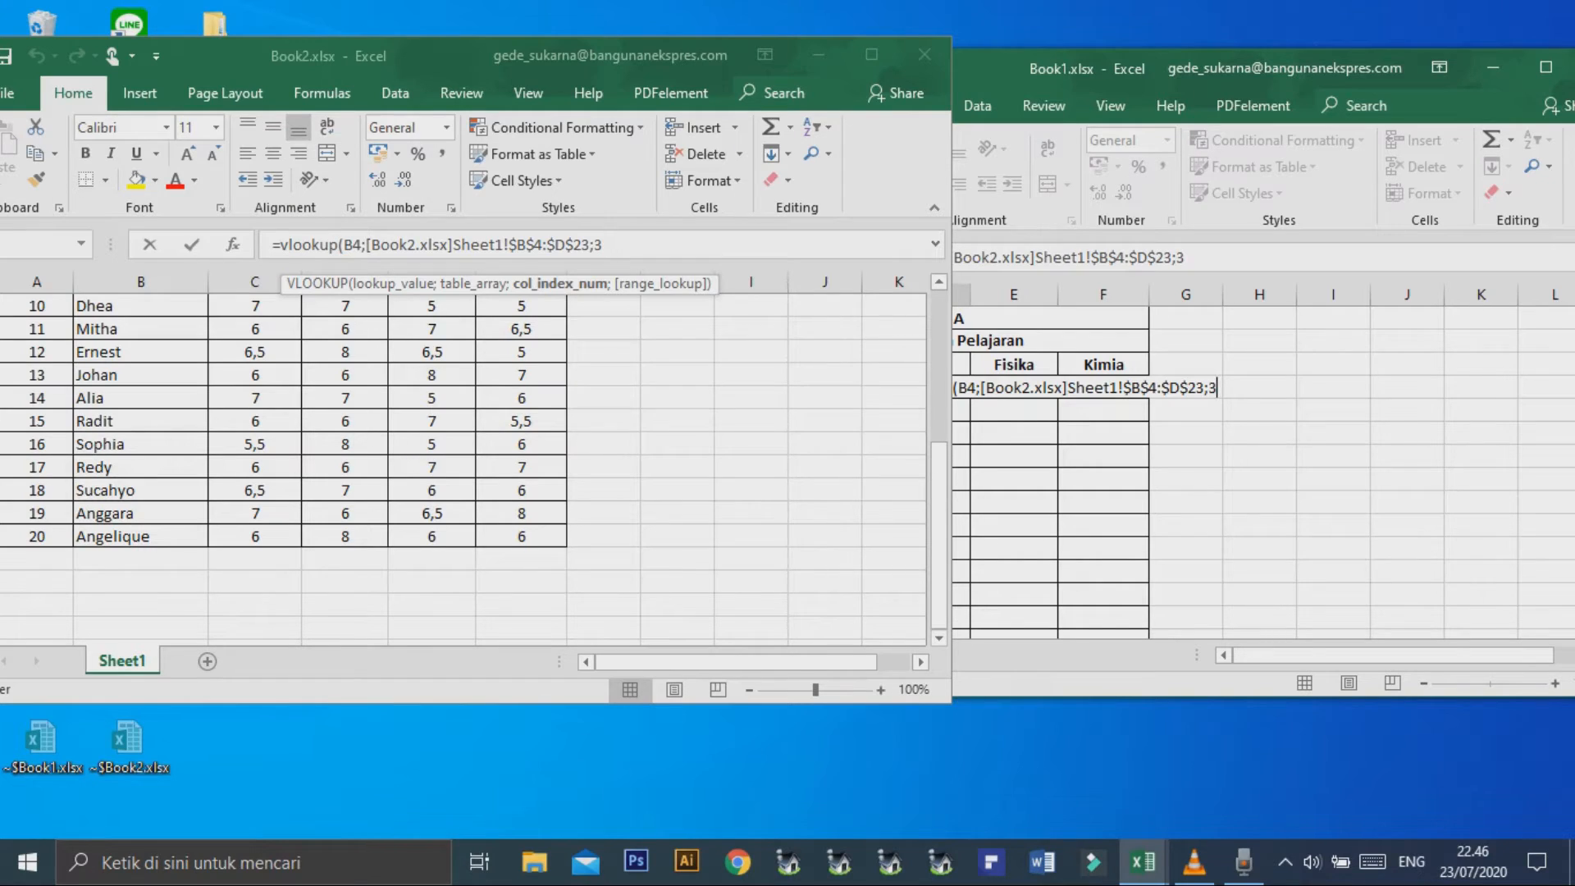
{"action": "type", "text": ";"}
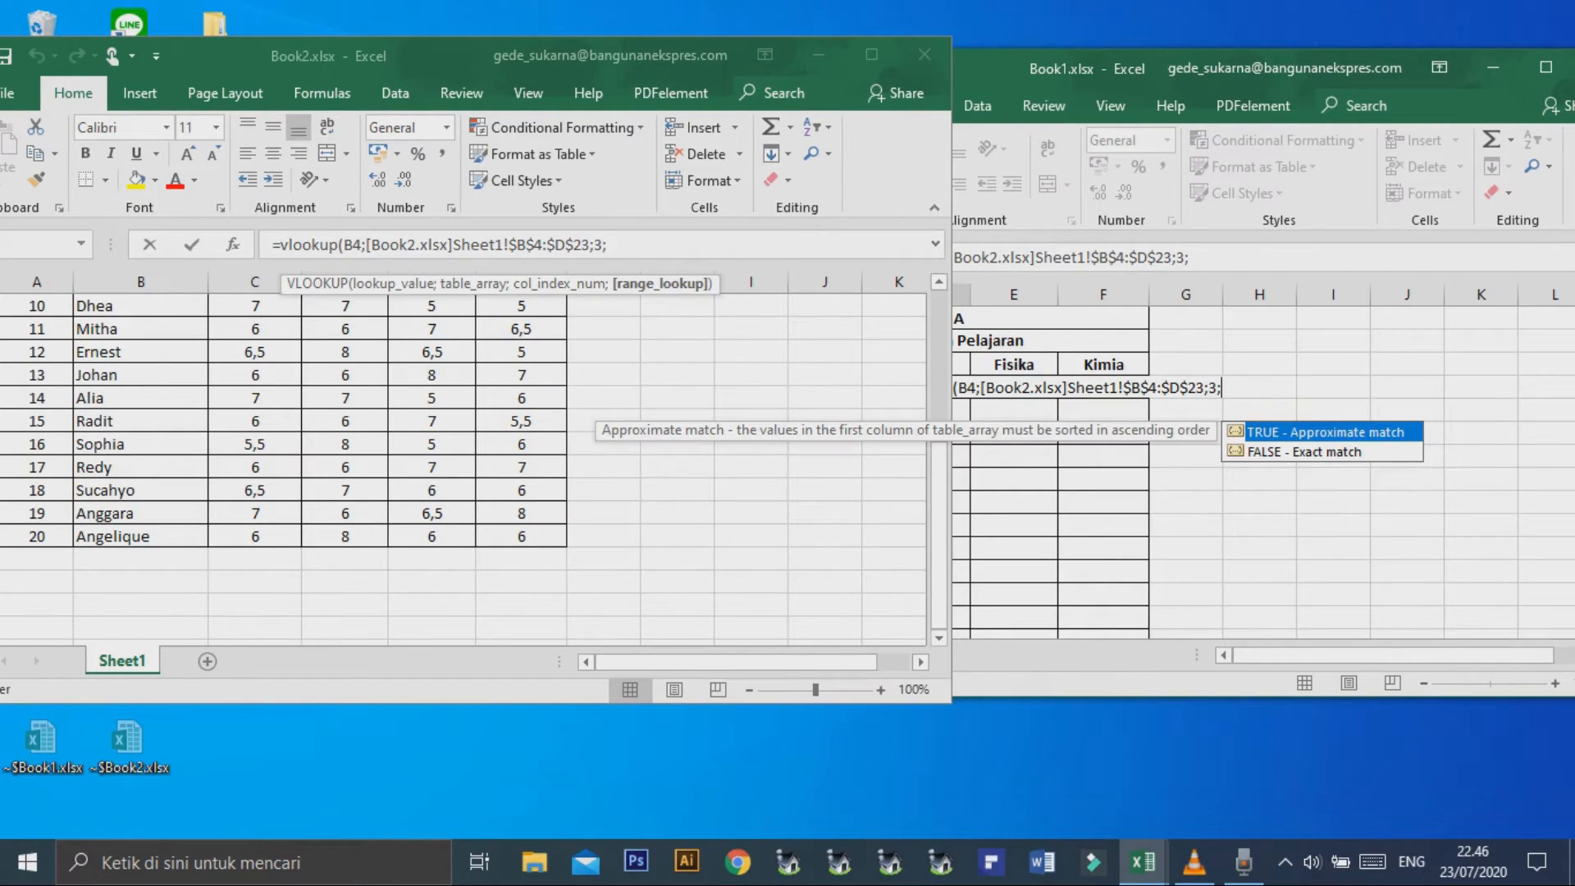
{"action": "type", "text": "0)"}
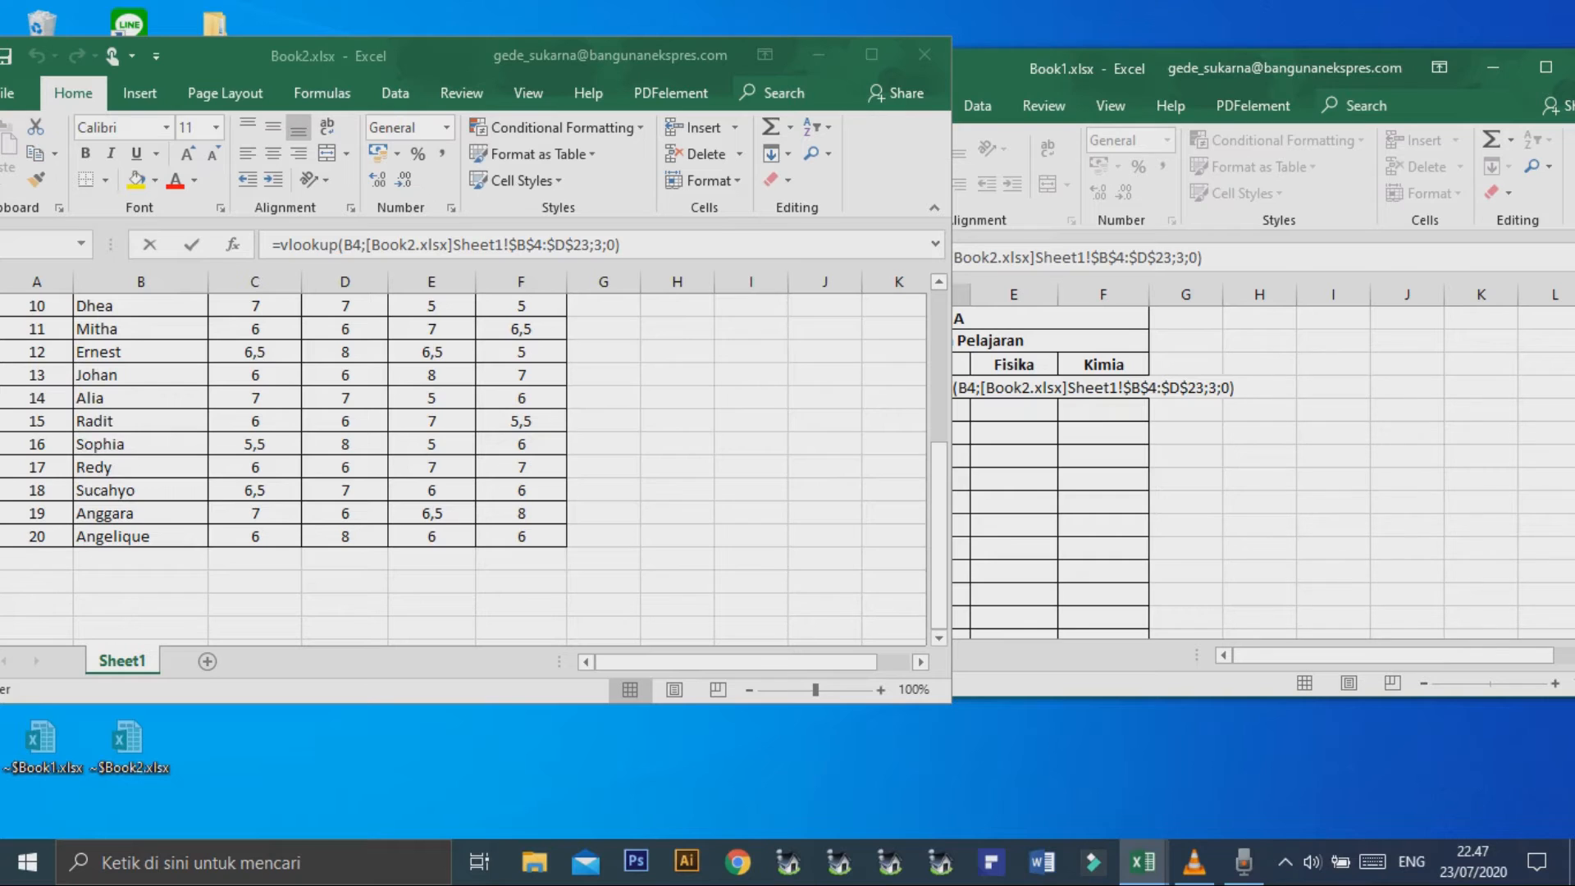
{"action": "key", "text": "Return"}
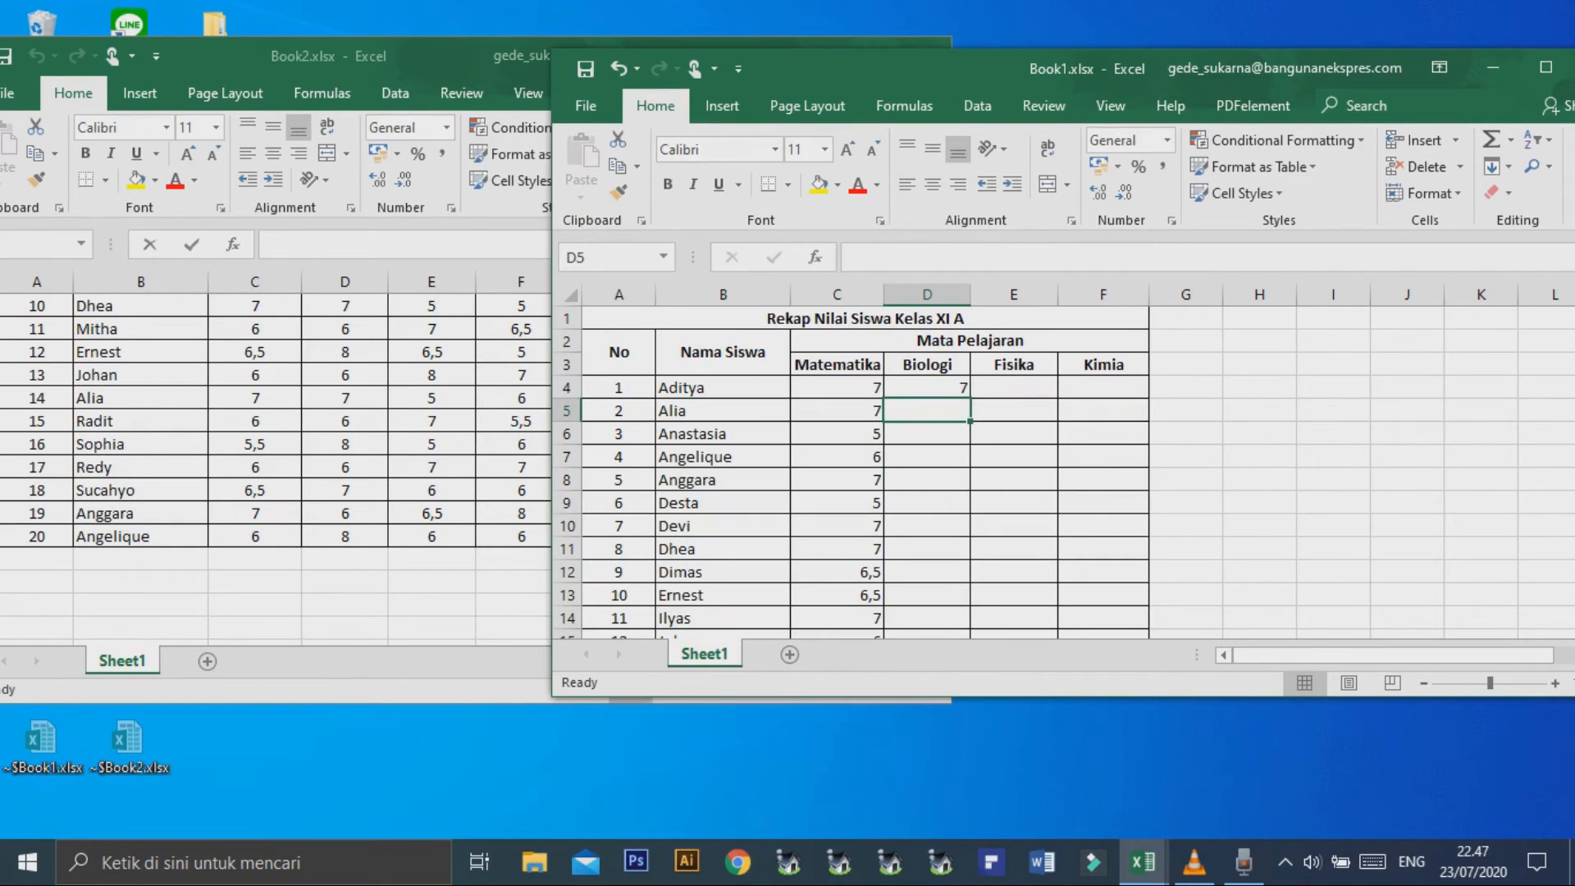
Fill the D4 VLOOKUP formula down the Biologi column for all students and look over the filled rows.
{"action": "left_click", "coordinate": [927, 388]}
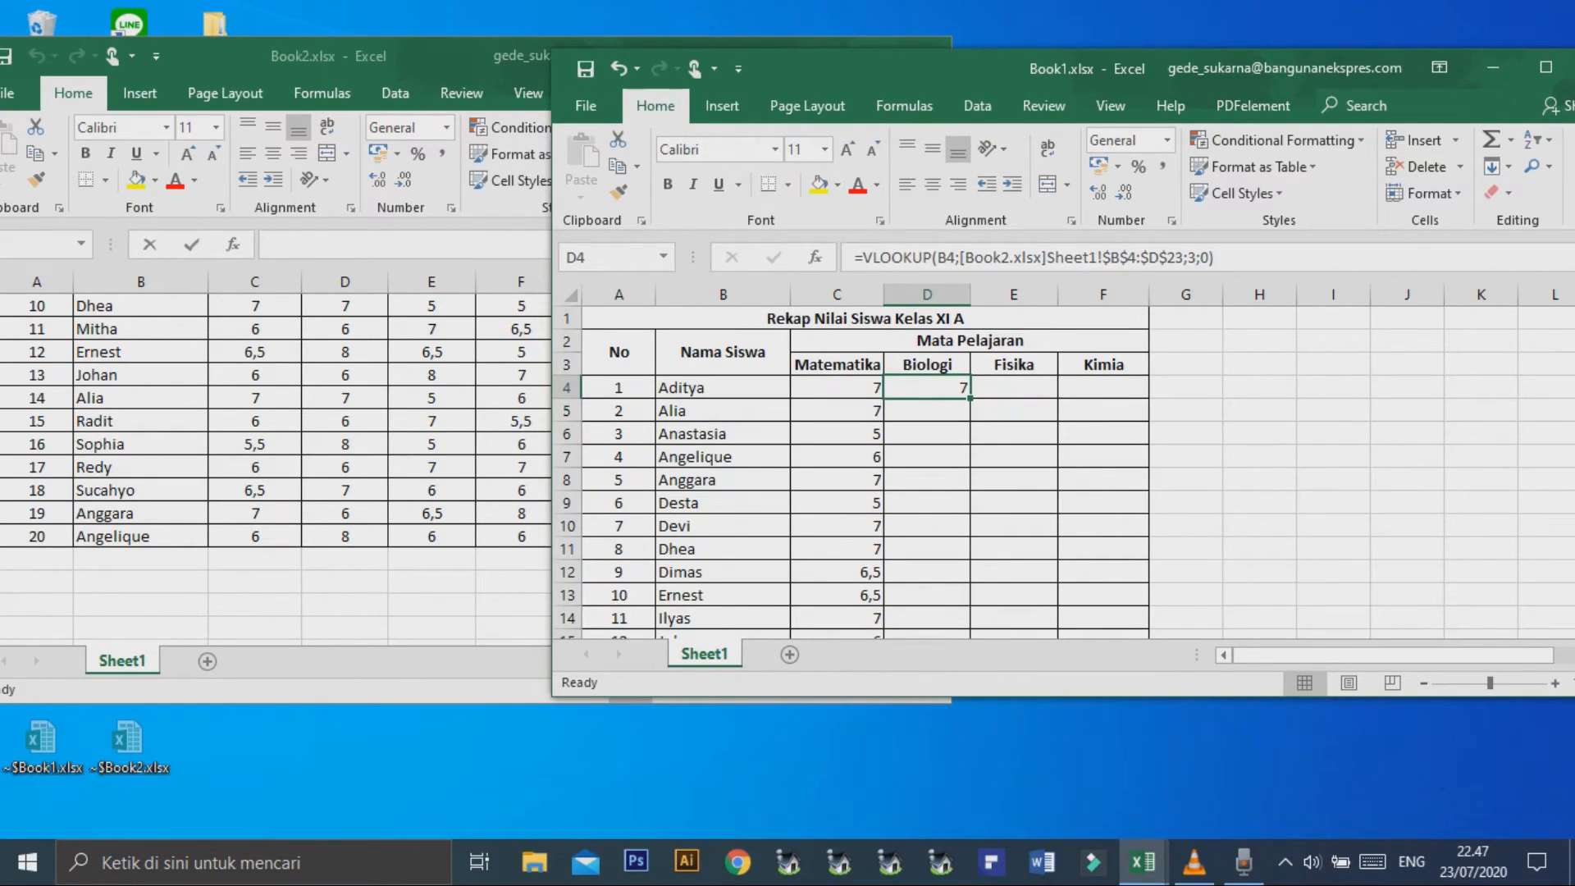
{"action": "double_click", "coordinate": [969, 398]}
{"action": "scroll", "coordinate": [1063, 472], "scroll_direction": "down", "scroll_amount": 5}
{"action": "scroll", "coordinate": [1064, 472], "scroll_direction": "up", "scroll_amount": 5}
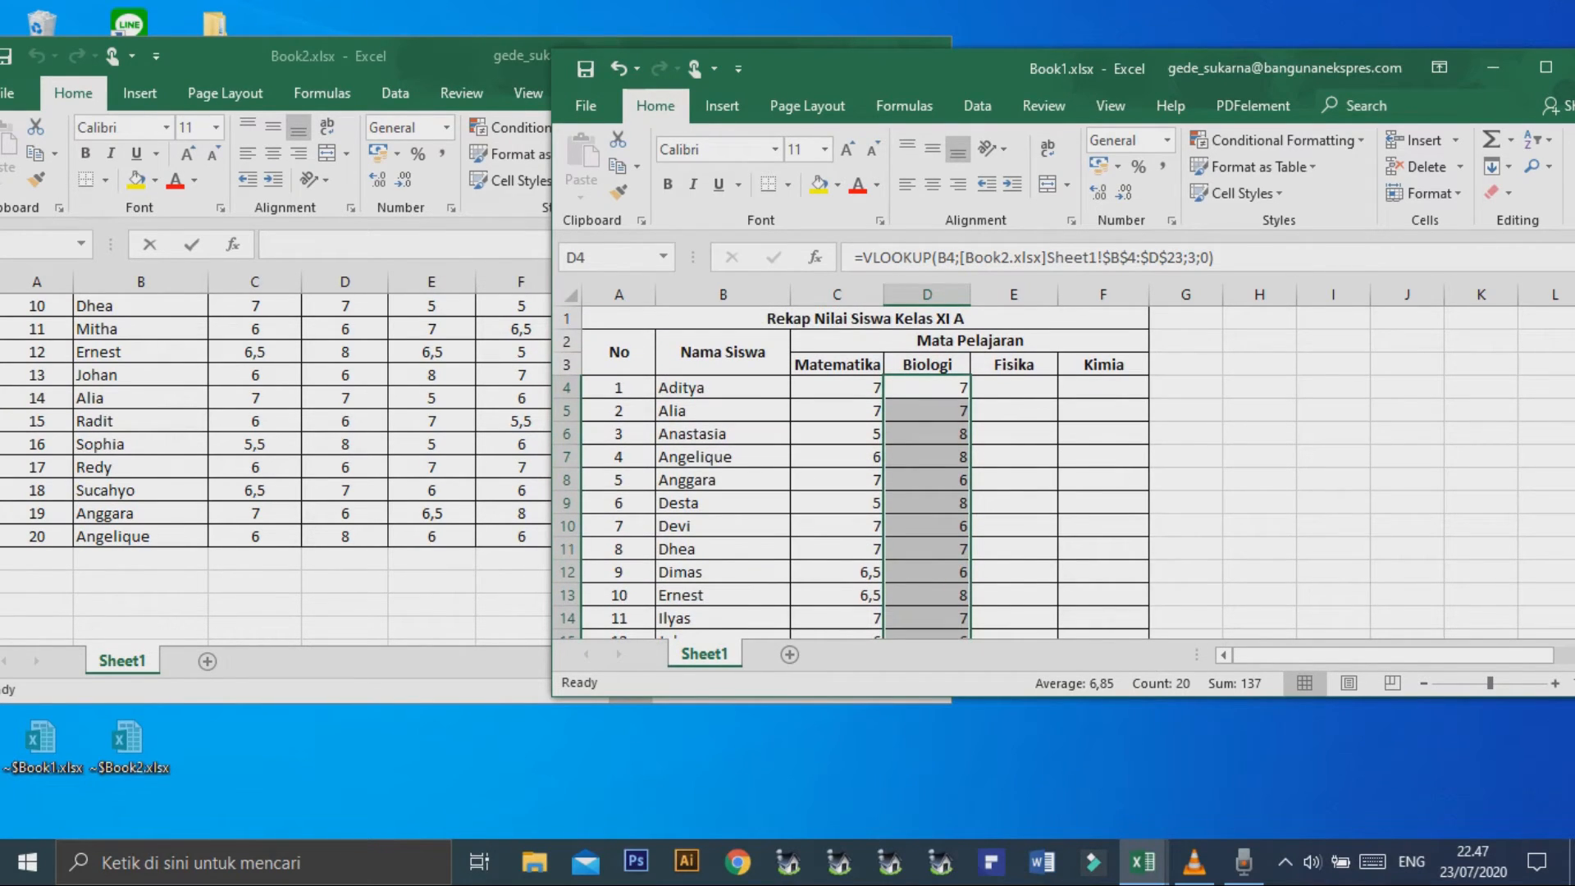